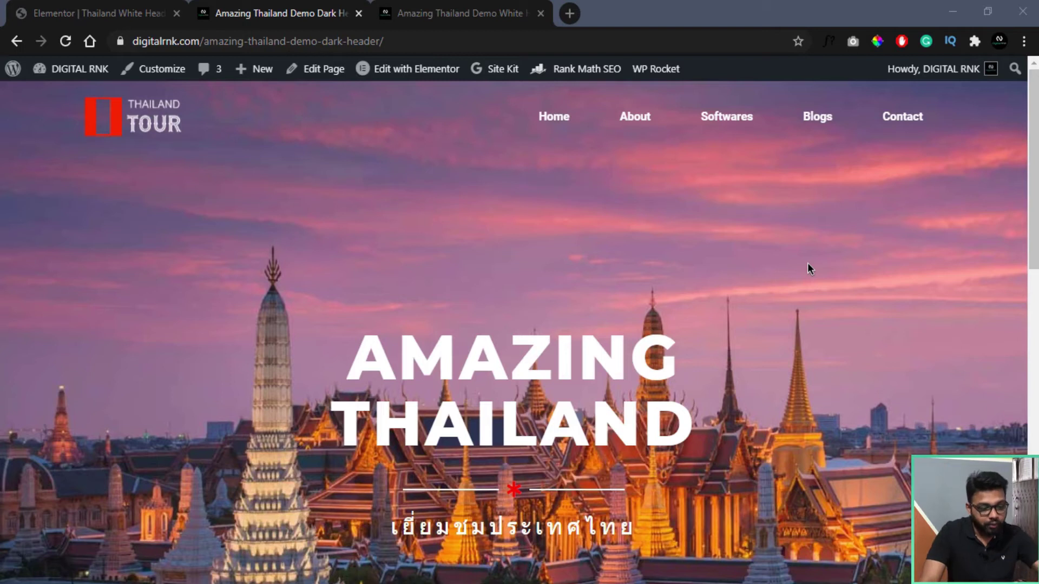
Examine how the dark-header Thailand demo page and its sticky header behave while scrolling on desktop
scroll(807, 280, "down", 3)
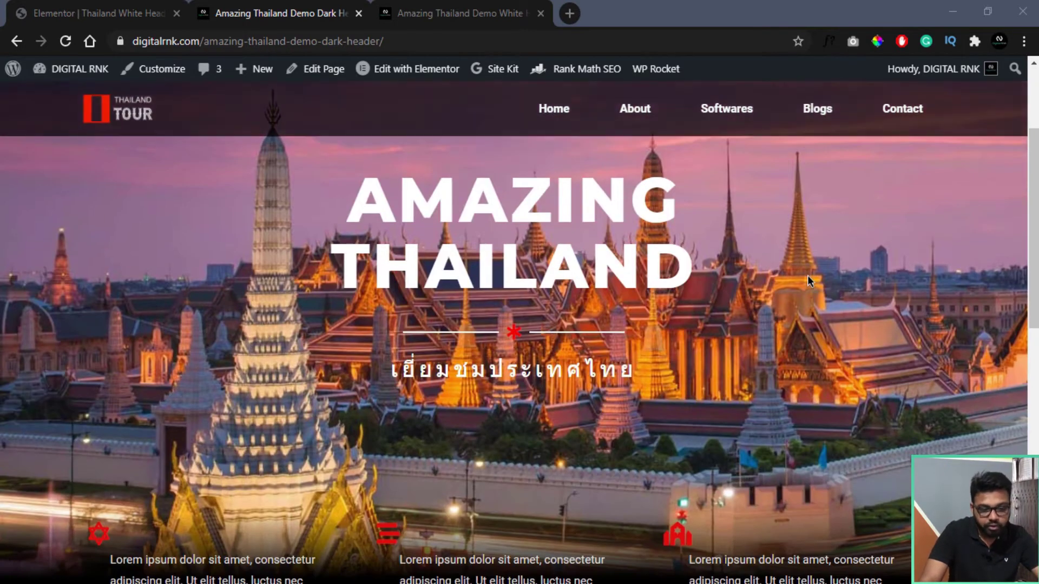
scroll(807, 275, "down", 6)
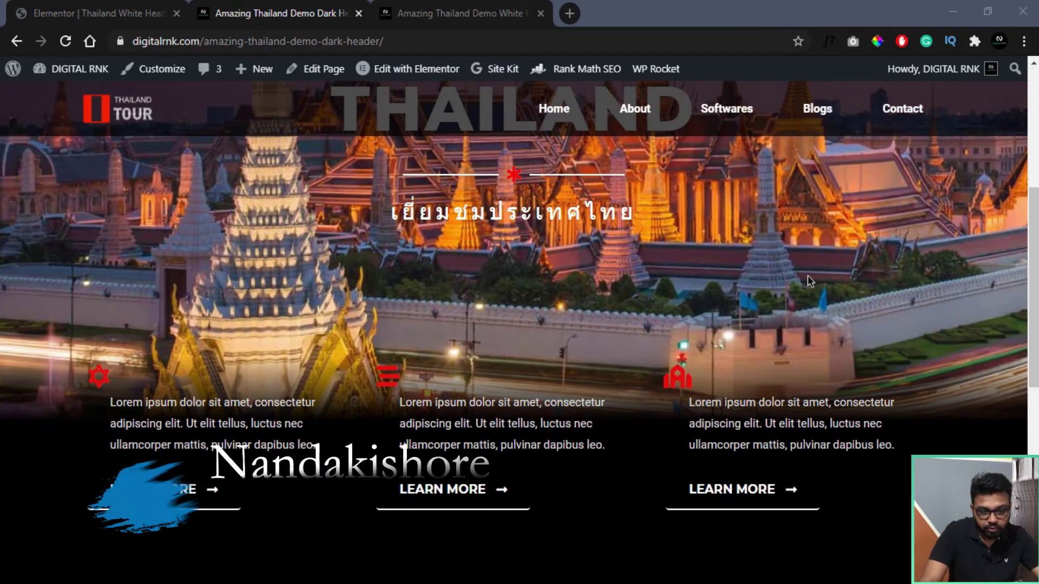
scroll(808, 280, "up", 9)
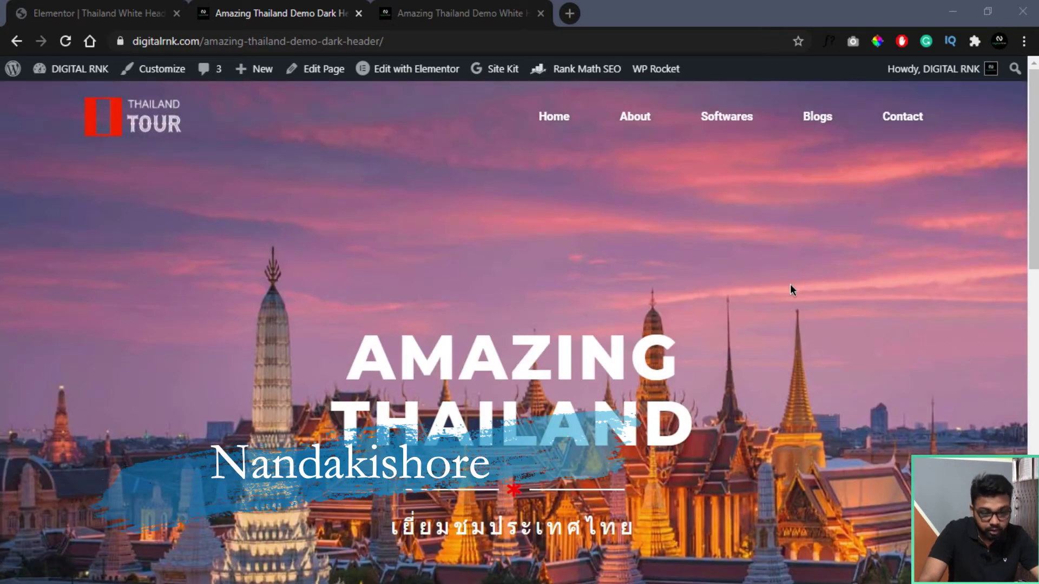
scroll(790, 290, "down", 5)
scroll(789, 290, "up", 5)
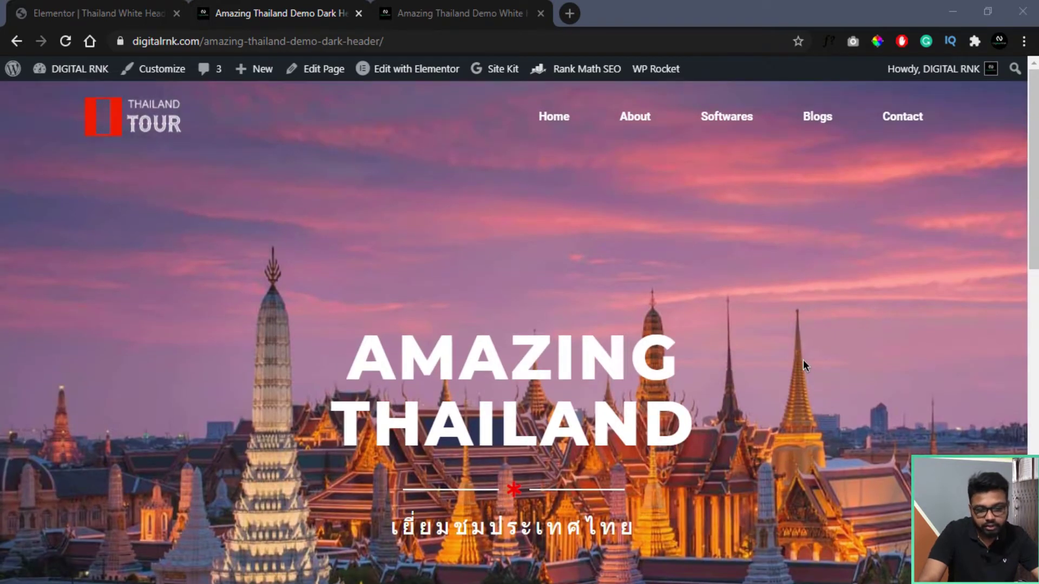
Examine the dark-header demo page and its header at mobile width using the browser's responsive device preview
key("ctrl+shift+i")
scroll(359, 284, "down", 2)
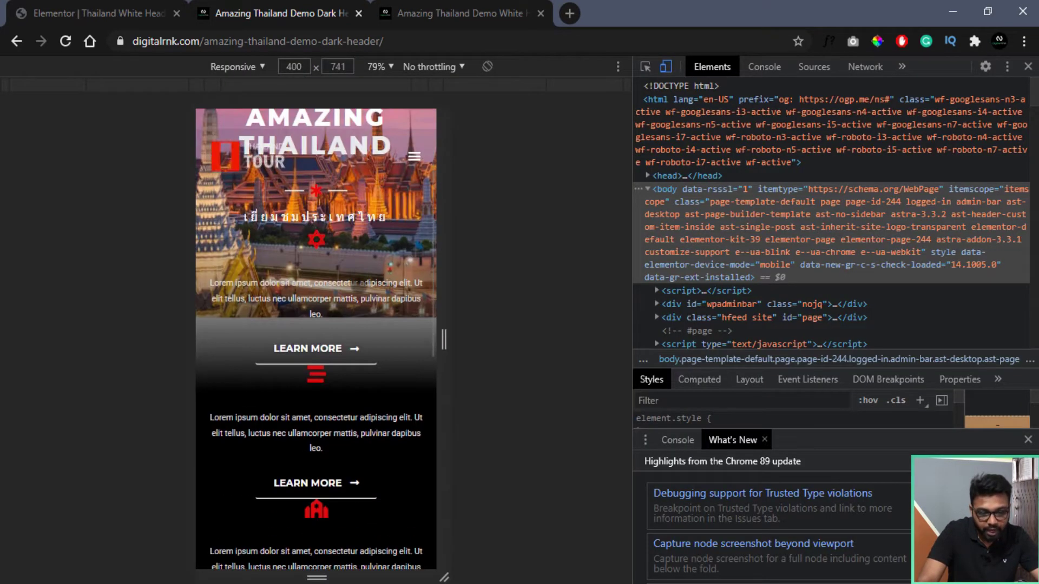
scroll(360, 284, "down", 2)
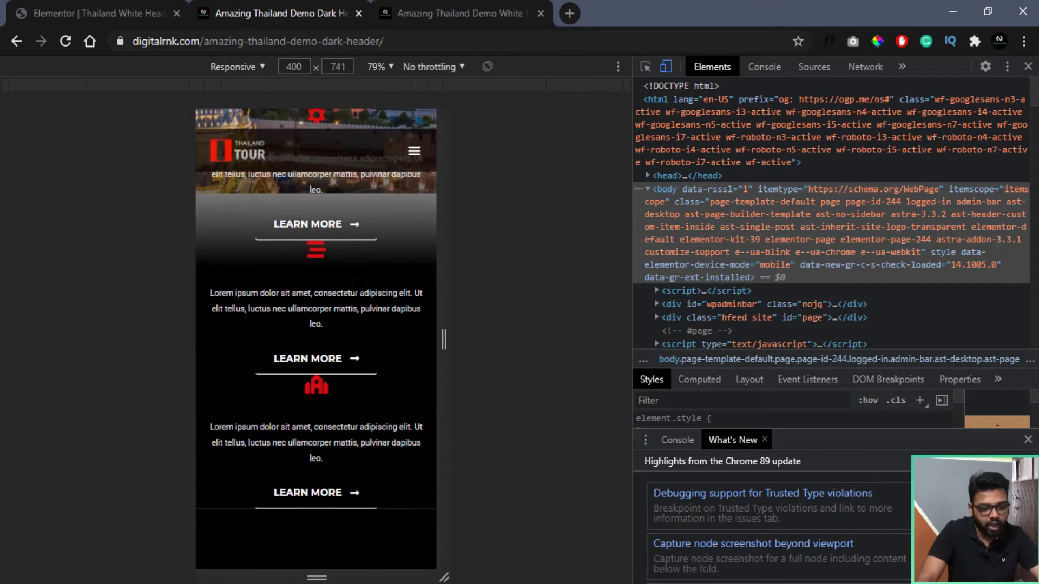
scroll(359, 284, "up", 5)
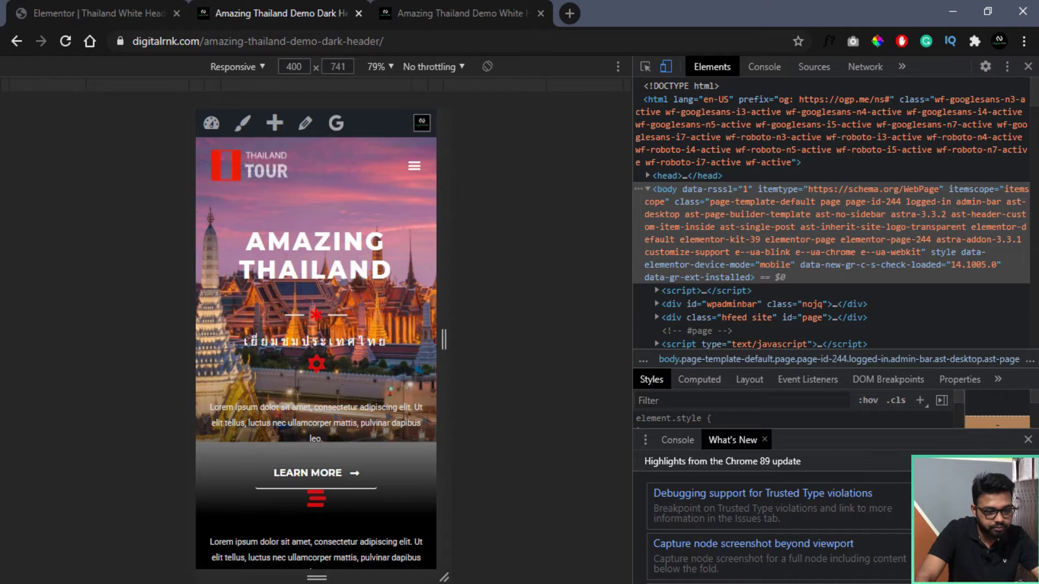
scroll(359, 284, "down", 4)
scroll(359, 284, "up", 5)
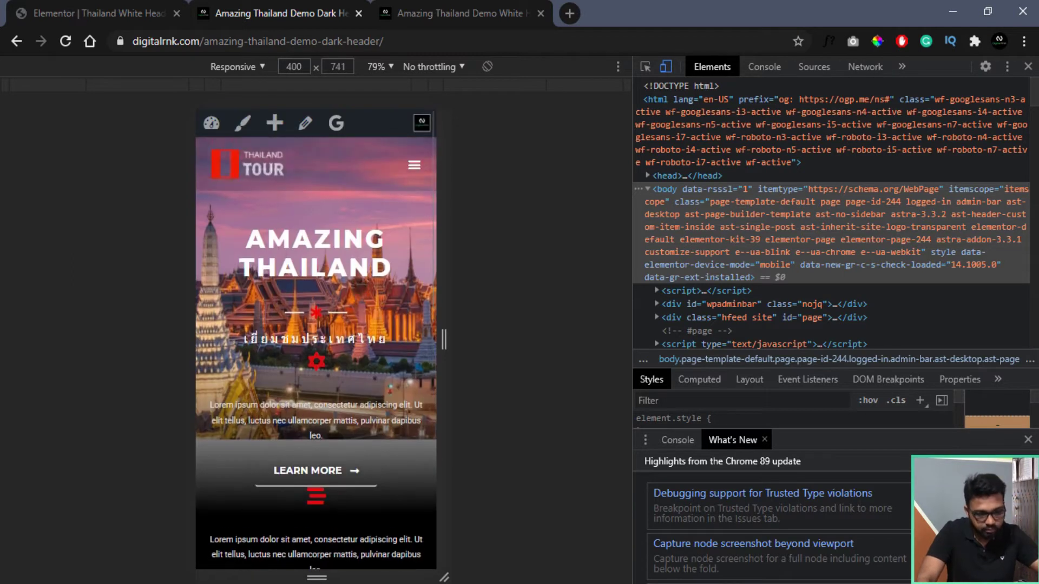
key("F12")
Examine the white-header Thailand demo page and how its header behaves while scrolling
left_click(489, 5)
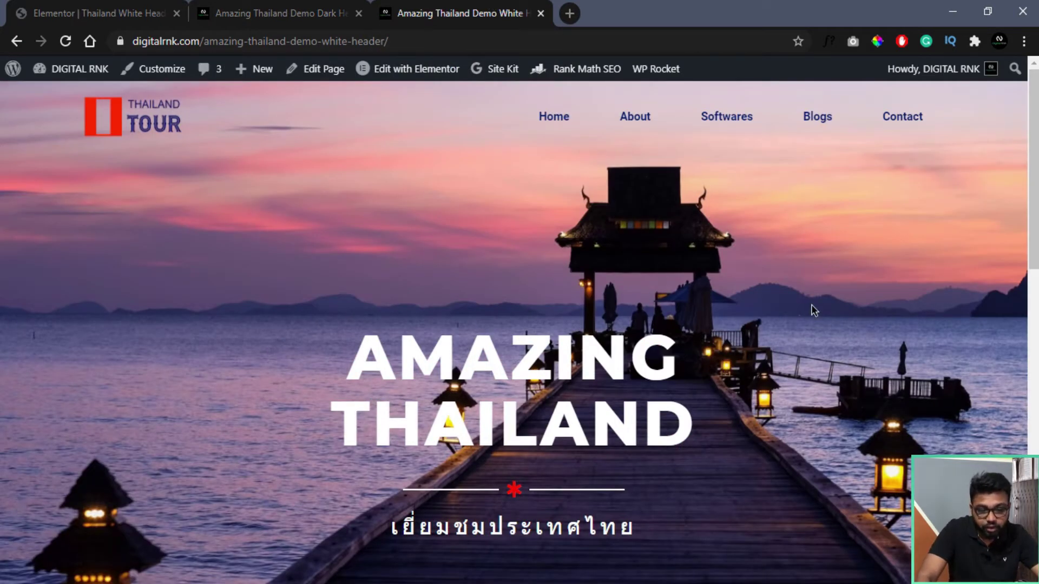
scroll(811, 306, "down", 3)
scroll(811, 307, "down", 3)
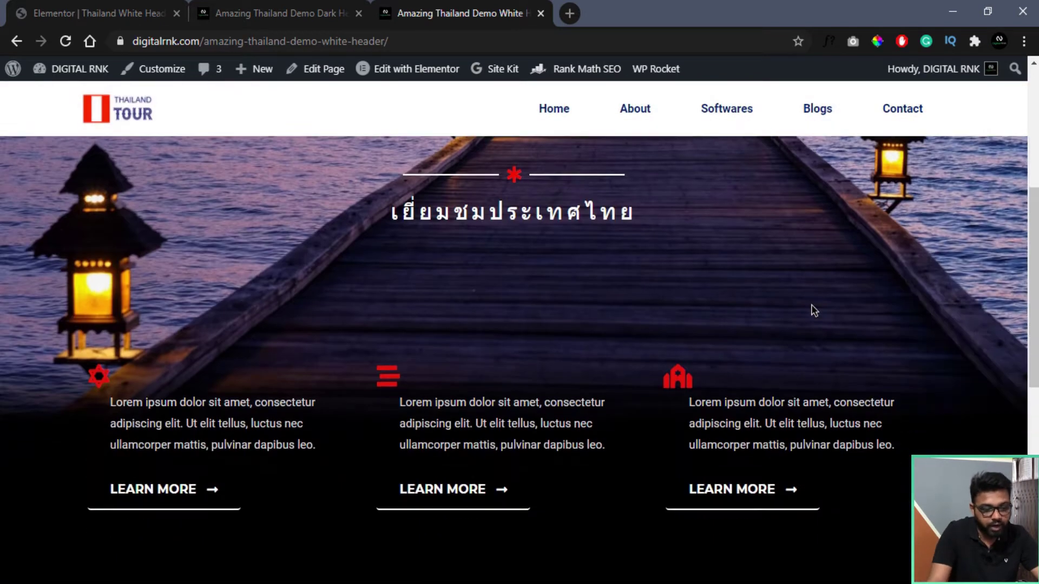
scroll(814, 310, "down", 3)
scroll(814, 311, "down", 3)
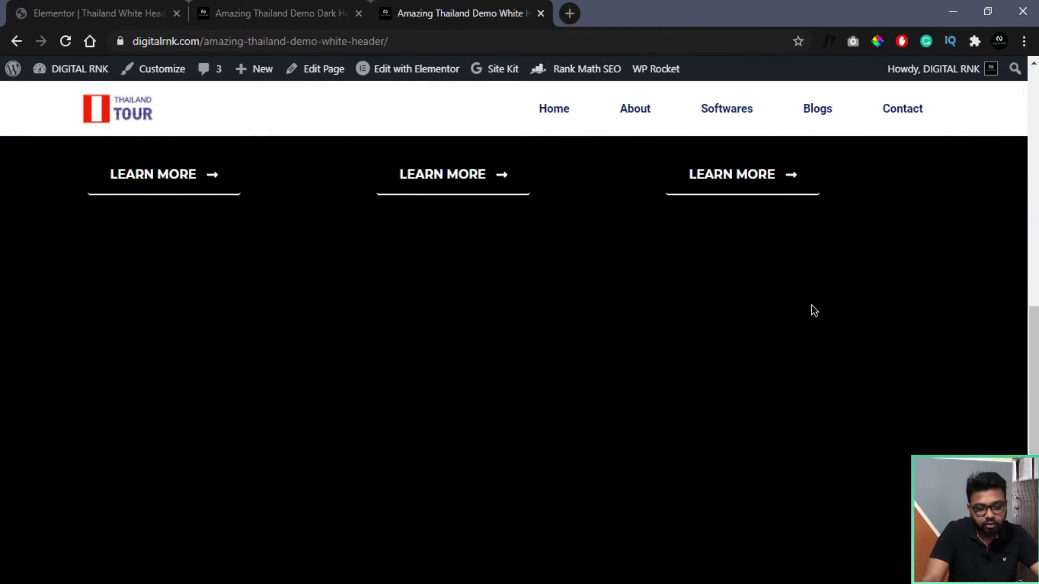
scroll(814, 311, "up", 12)
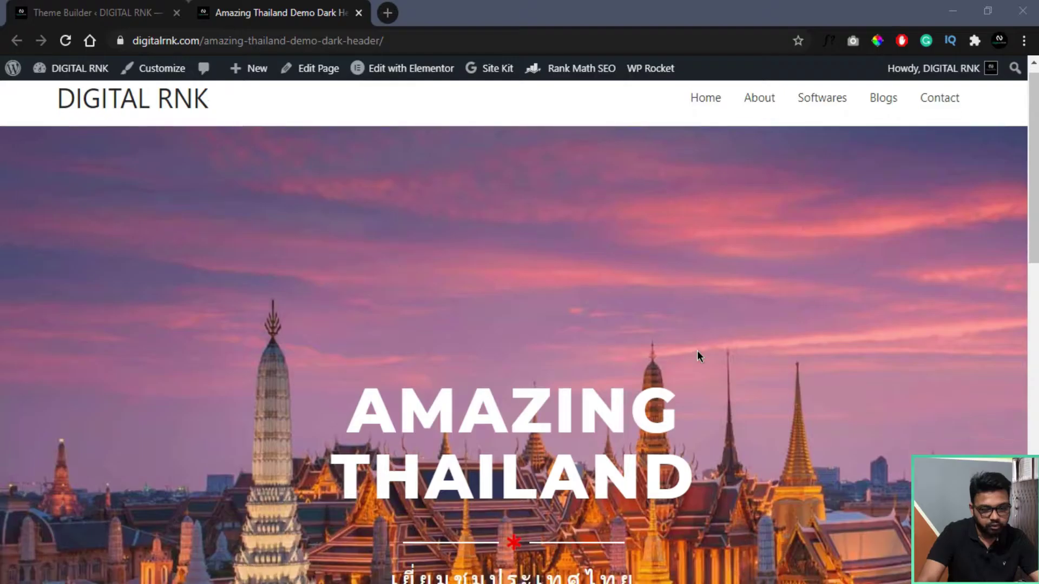
Review the Amazing Thailand demo page with the default DIGITAL RNK header from top to lower sections
scroll(697, 353, "down", 5)
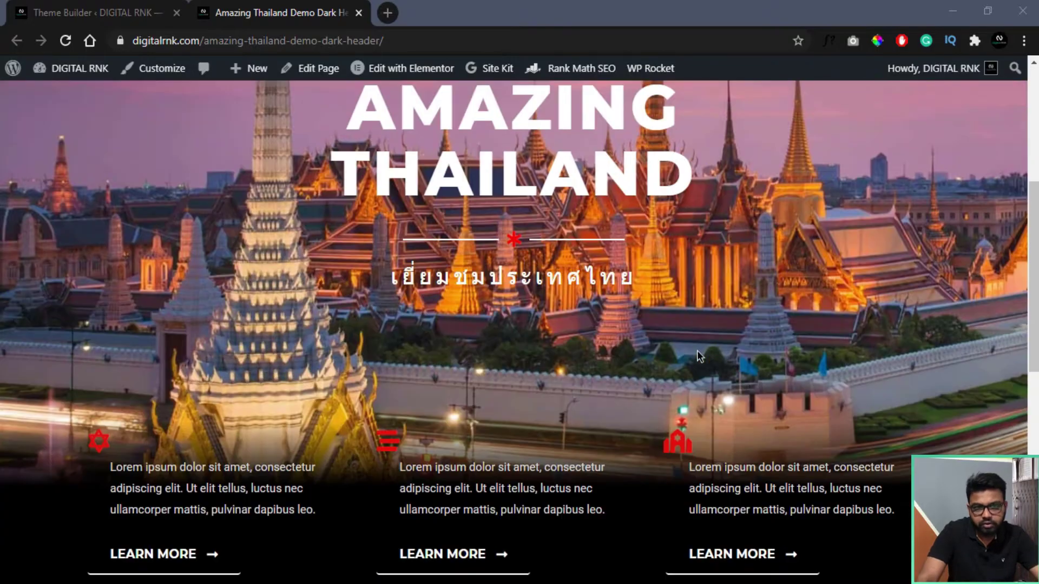
scroll(697, 350, "down", 3)
scroll(697, 350, "up", 3)
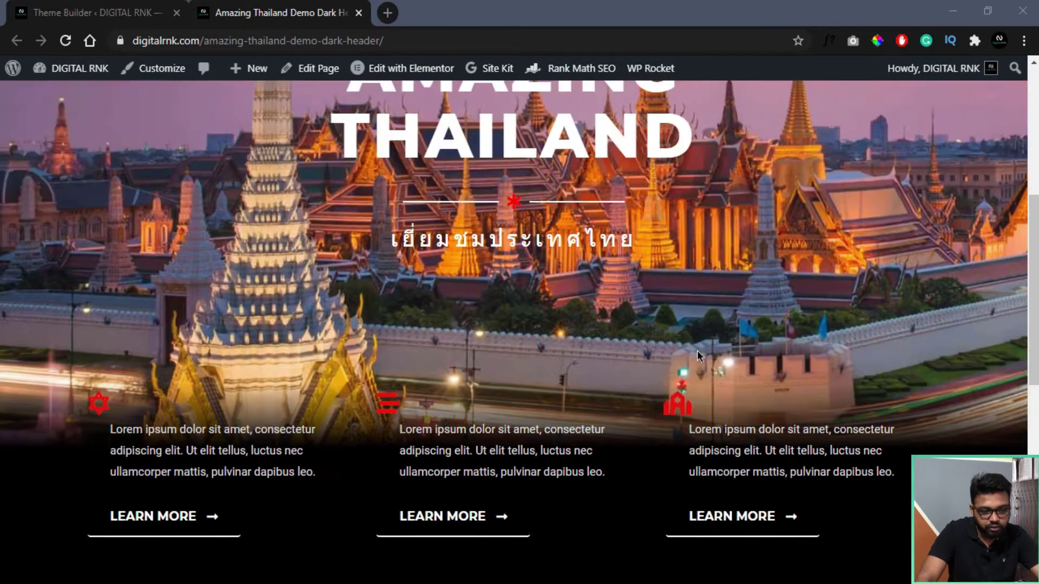
scroll(697, 349, "up", 5)
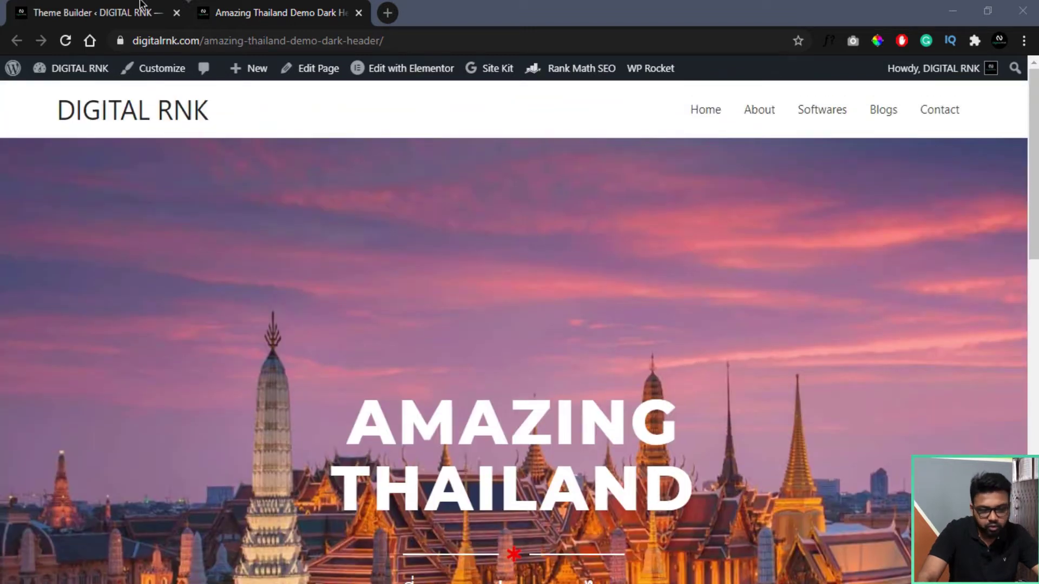
Create a Header template named "Thailand Dark Header" in the Theme Builder and dismiss the block library
left_click(136, 11)
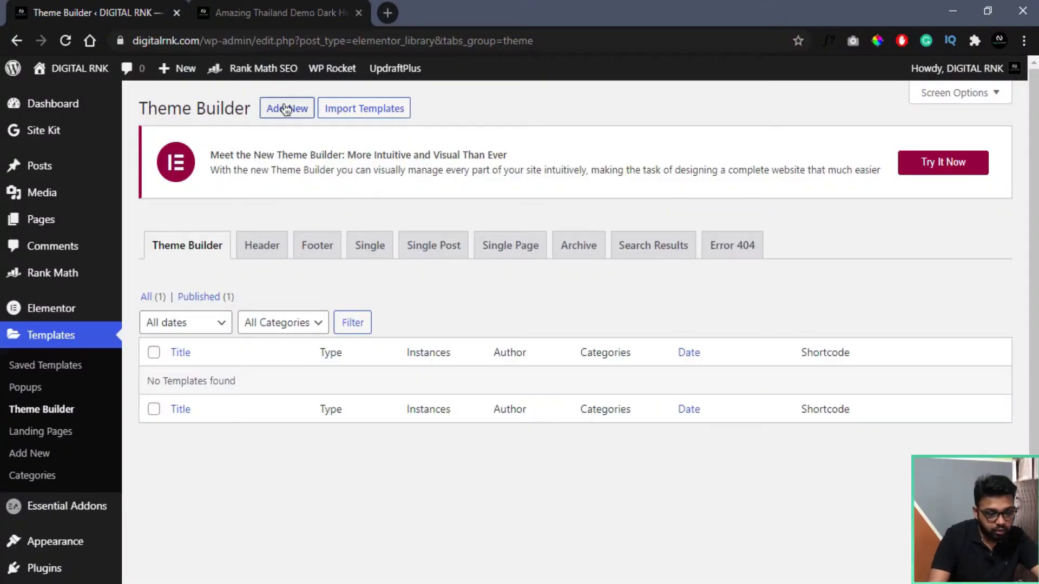
left_click(285, 109)
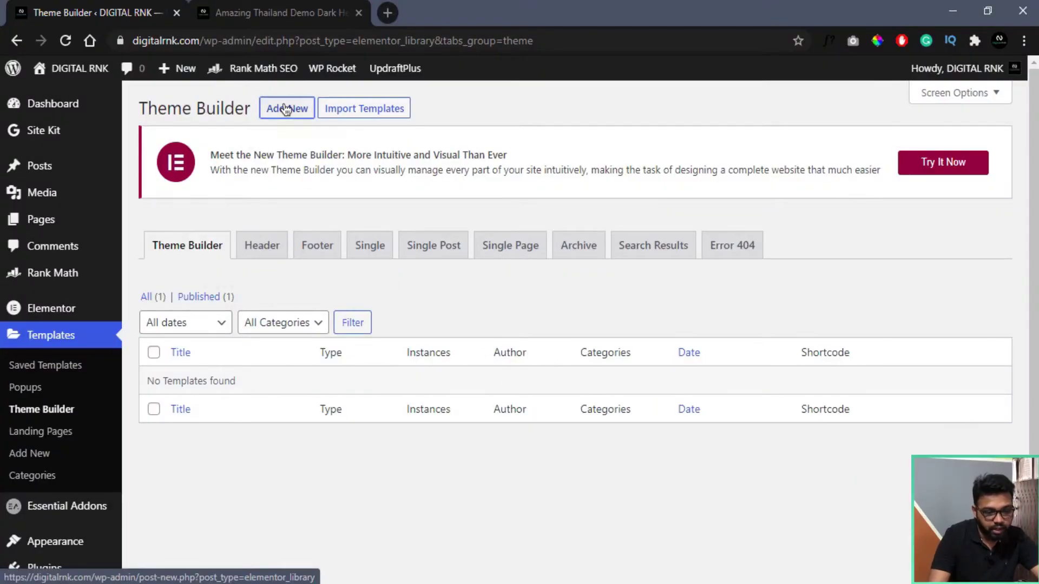
left_click(584, 316)
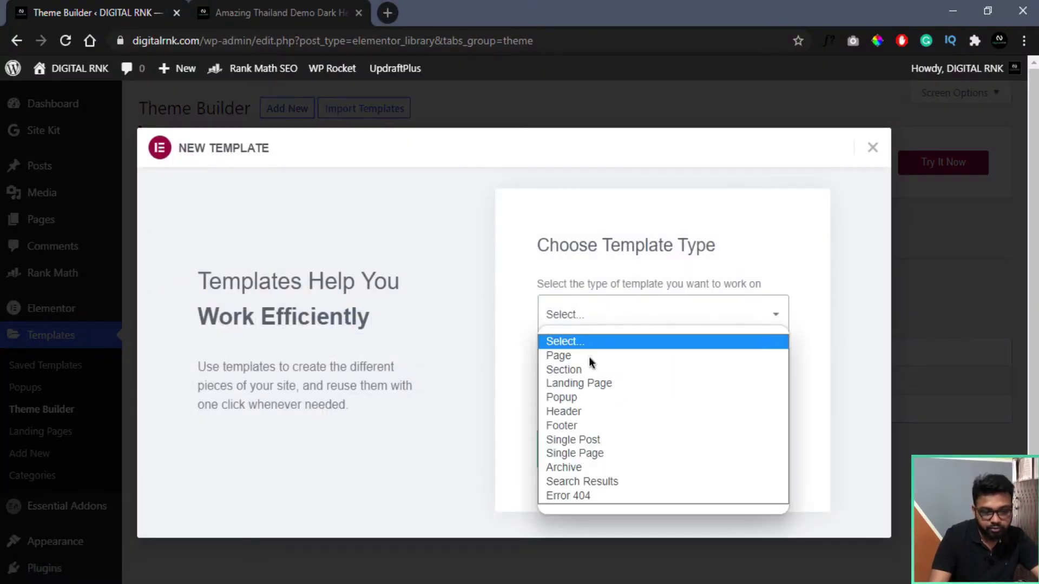
left_click(592, 407)
left_click(594, 401)
type("T")
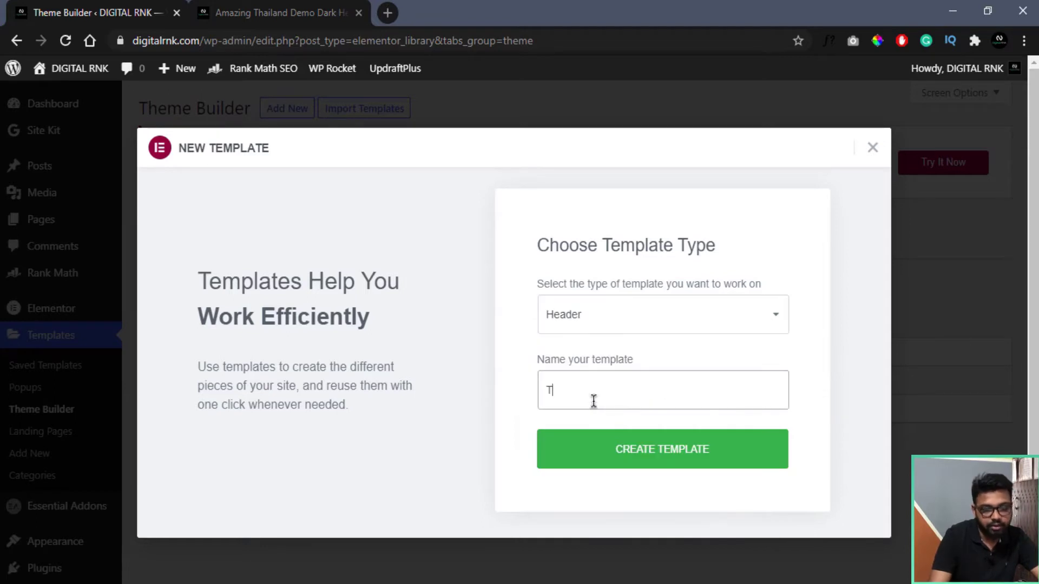
type("hailand Dark Header")
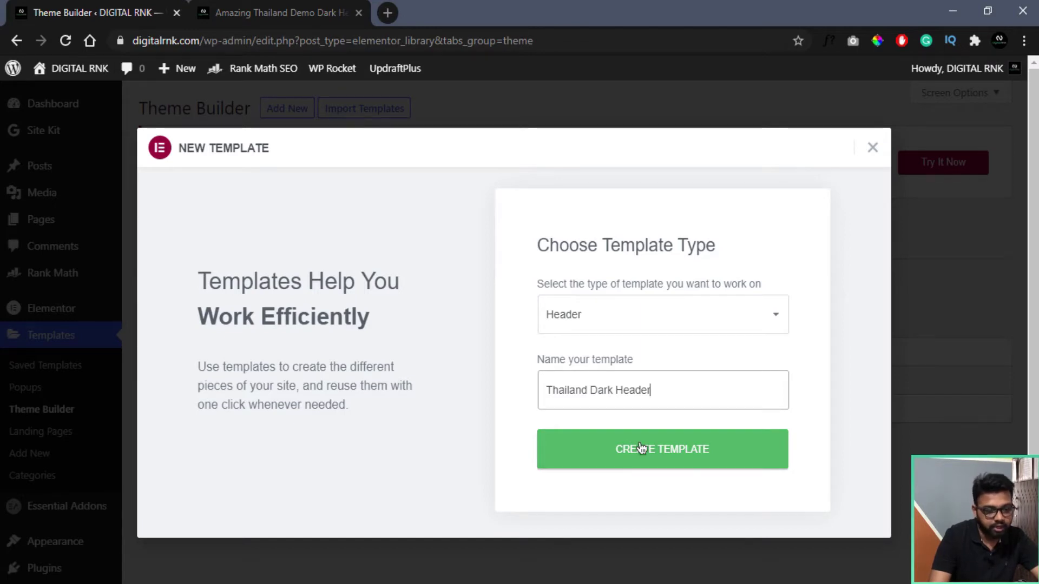
left_click(641, 448)
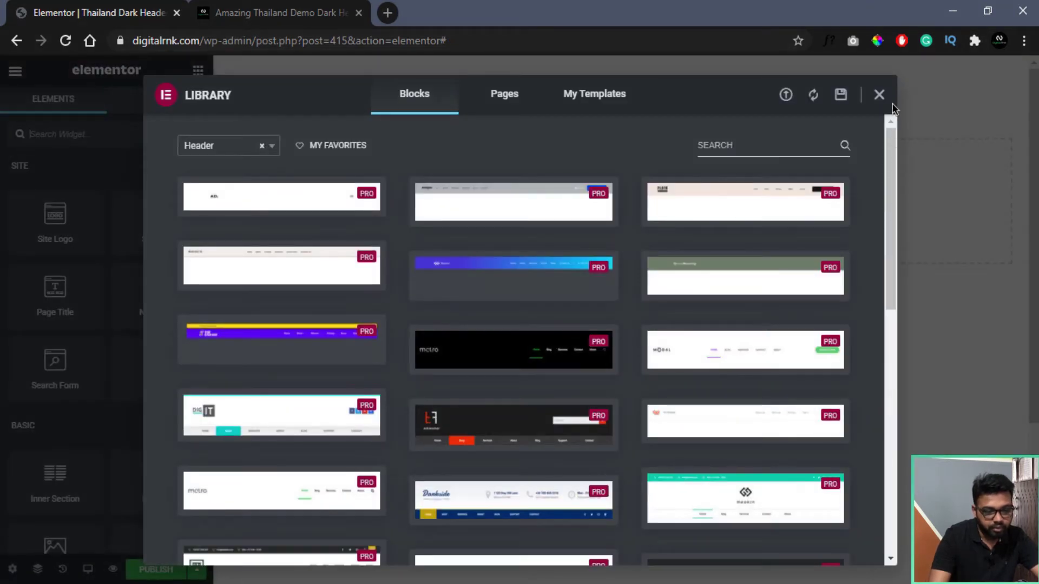
left_click(879, 96)
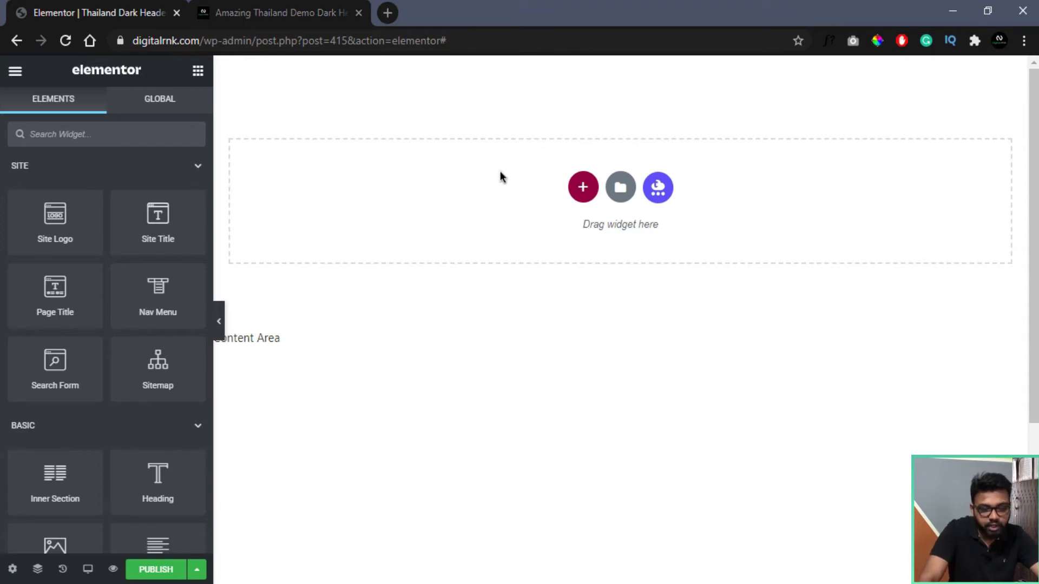
Add a section with two equal columns to the blank header template
left_click(273, 9)
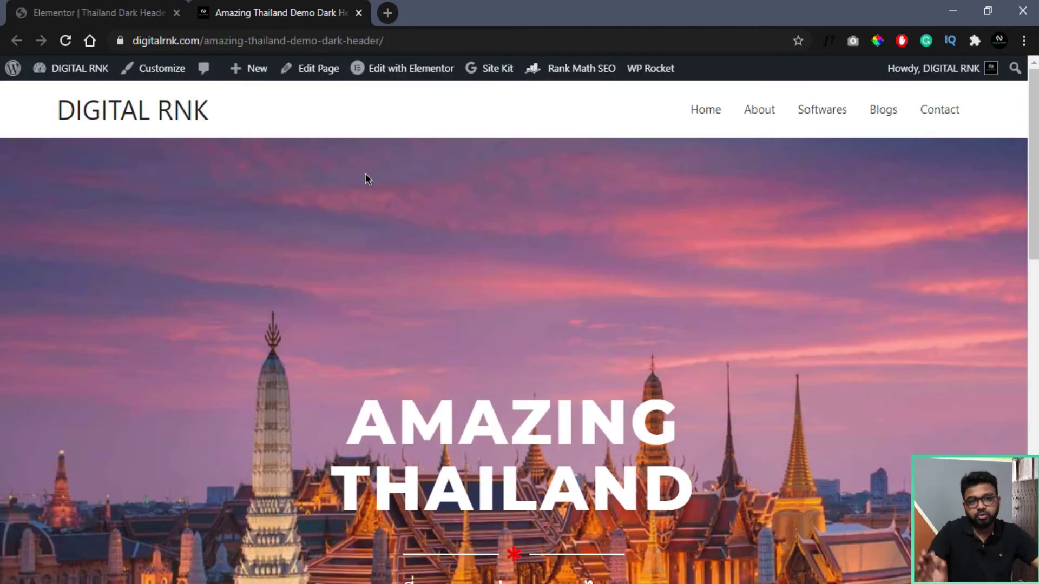
left_click(115, 6)
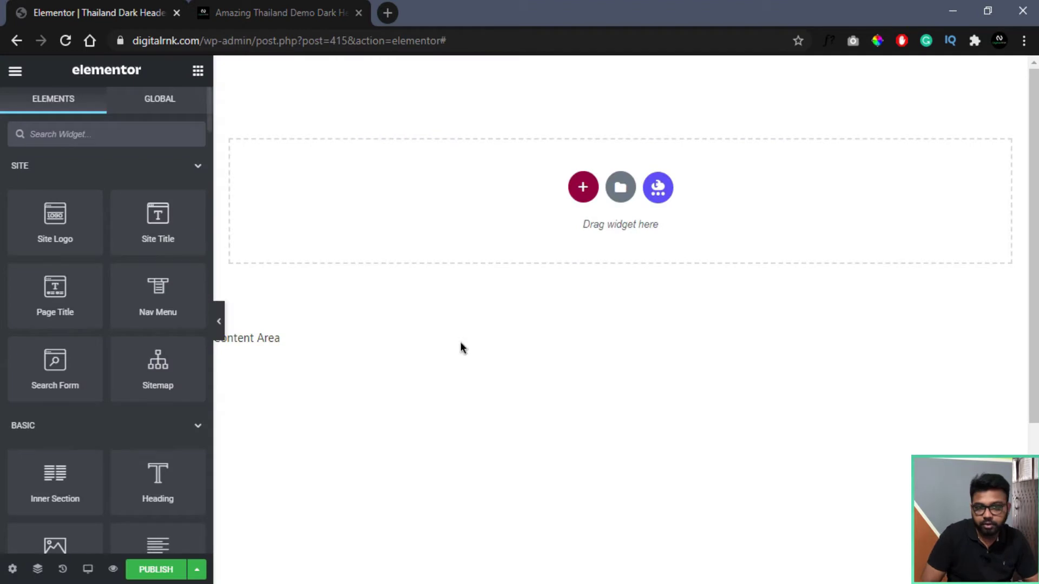
left_click(581, 189)
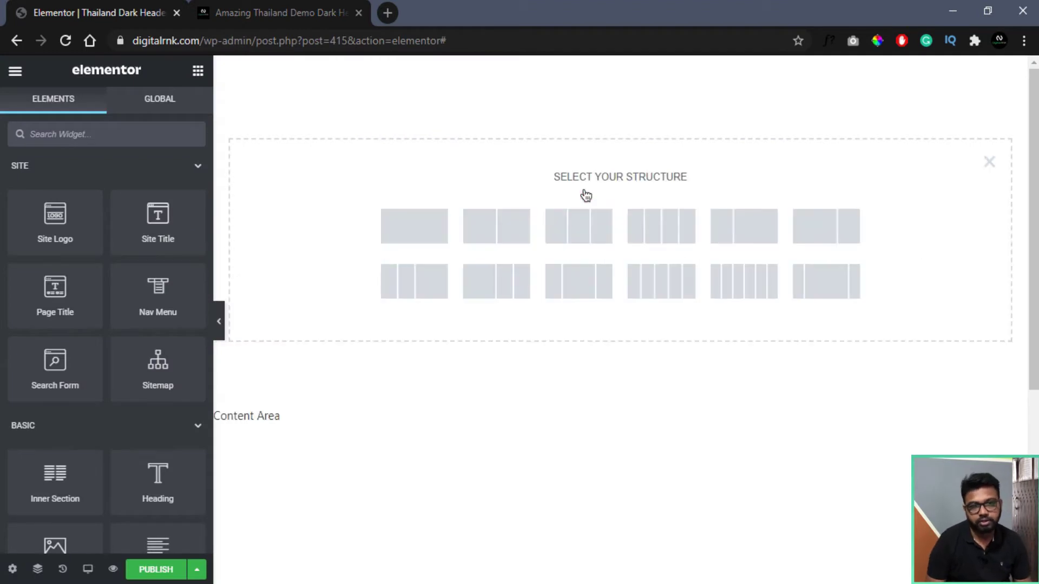
left_click(509, 236)
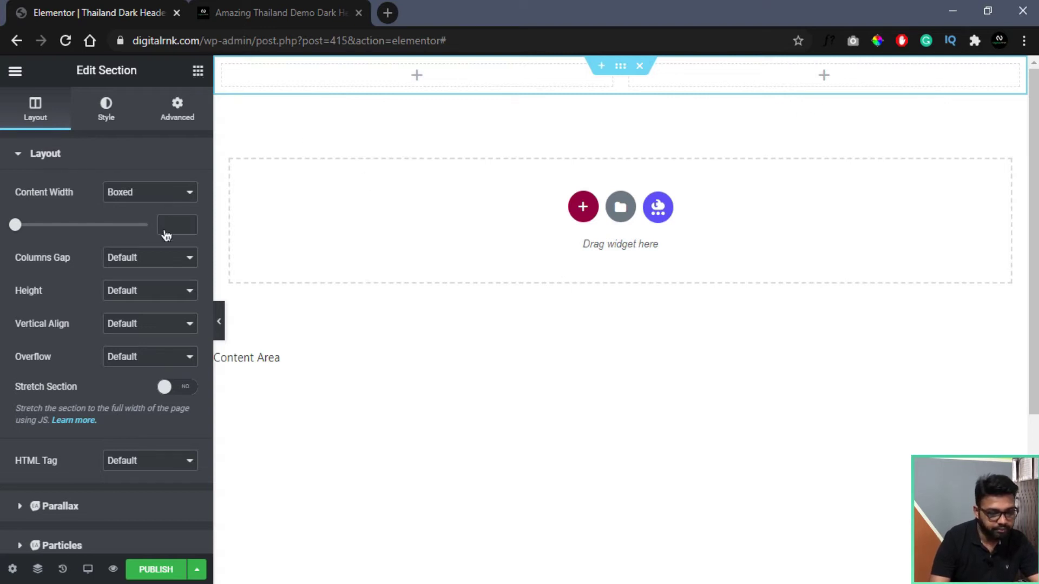
Add an Image widget to the first column with Thailand-White-Logo-1.png from the media library and align it left
scroll(116, 317, "down", 3)
left_click_drag(59, 395, 372, 85)
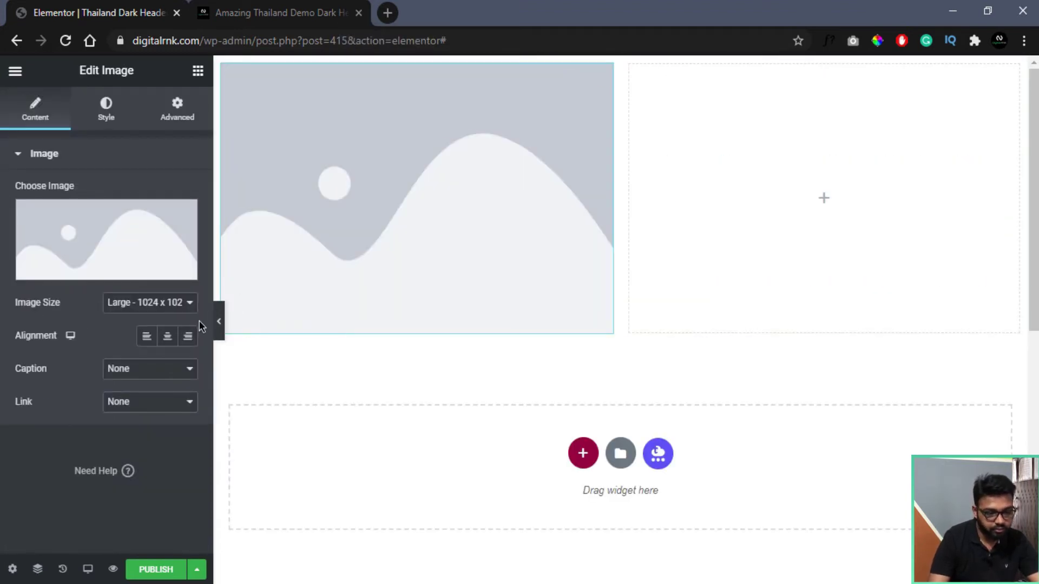
left_click(105, 277)
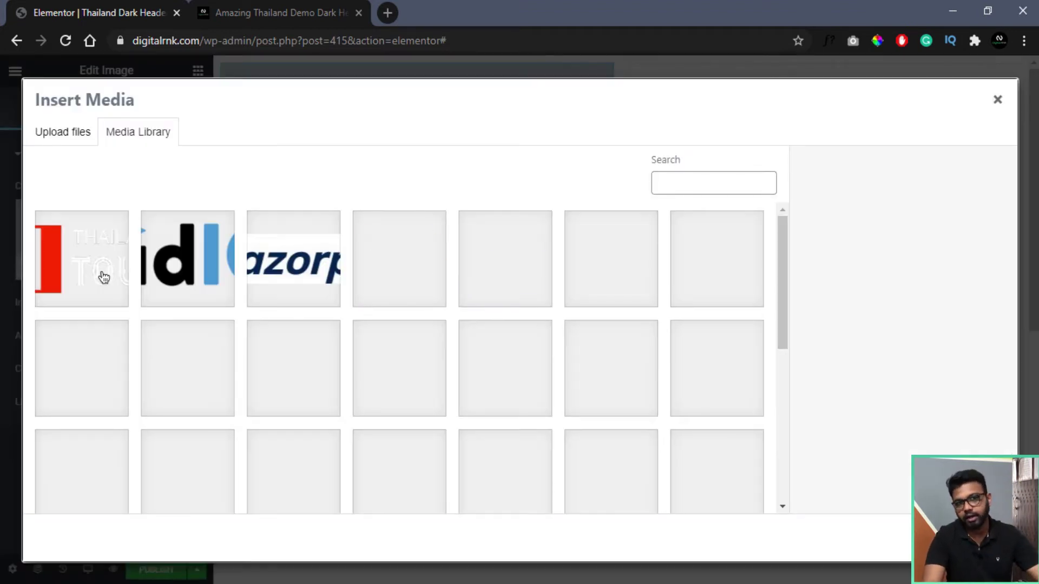
left_click(81, 274)
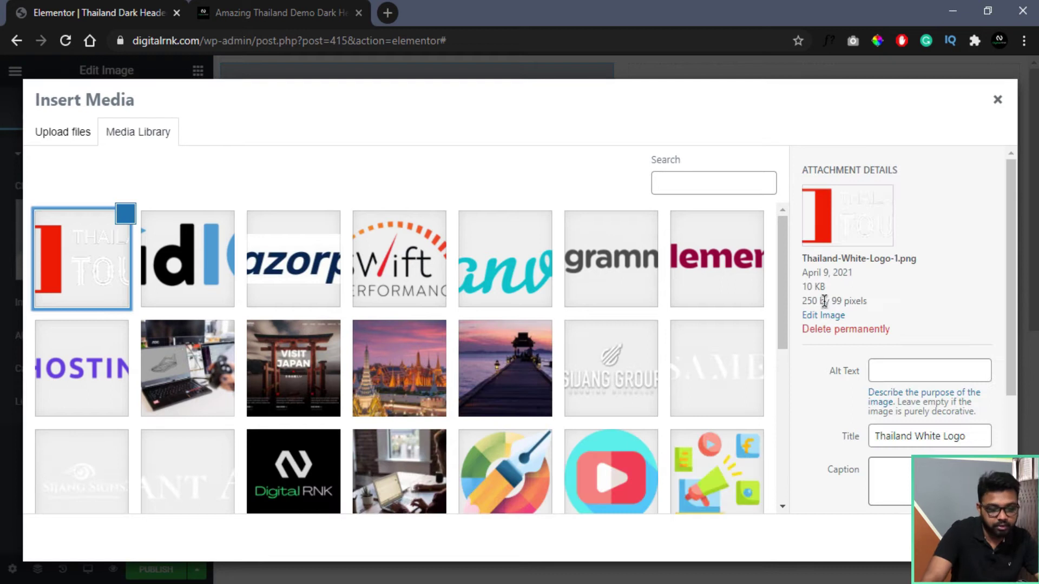
left_click(878, 538)
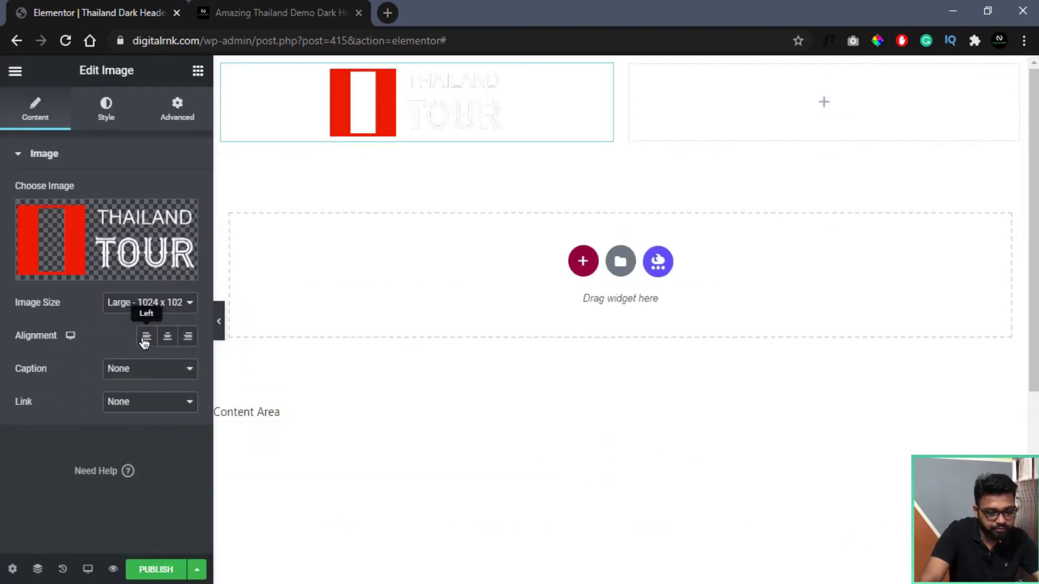
left_click(145, 338)
left_click(106, 108)
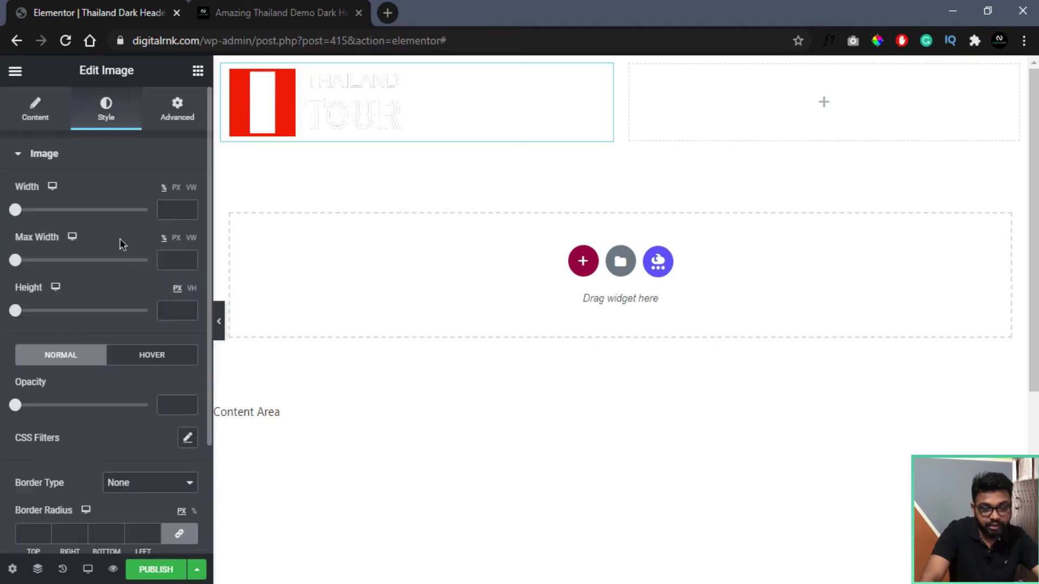
Add a Nav Menu widget to the second column and align its menu items right
left_click(199, 73)
left_click_drag(159, 298, 800, 124)
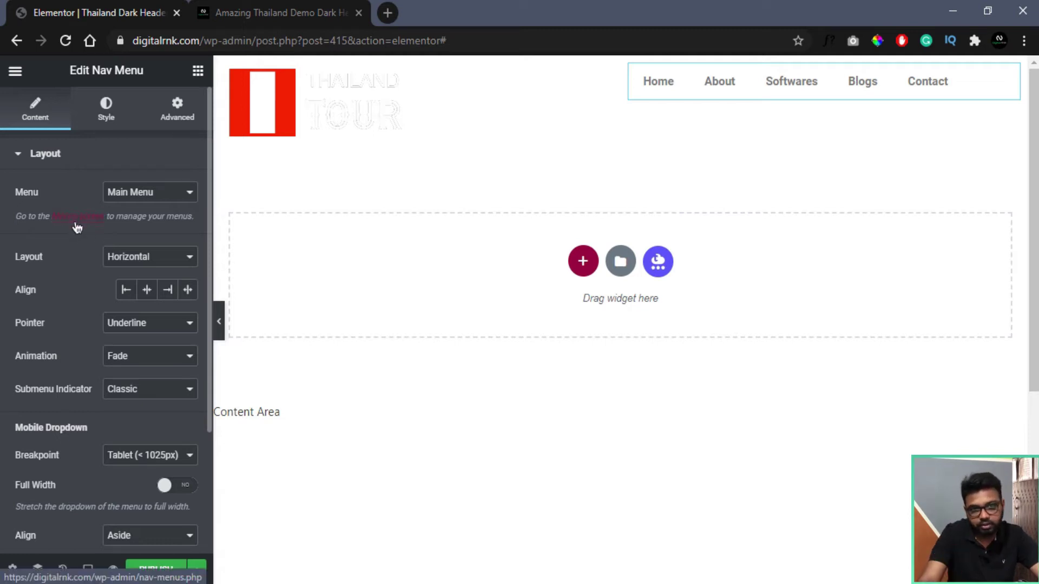
left_click(172, 294)
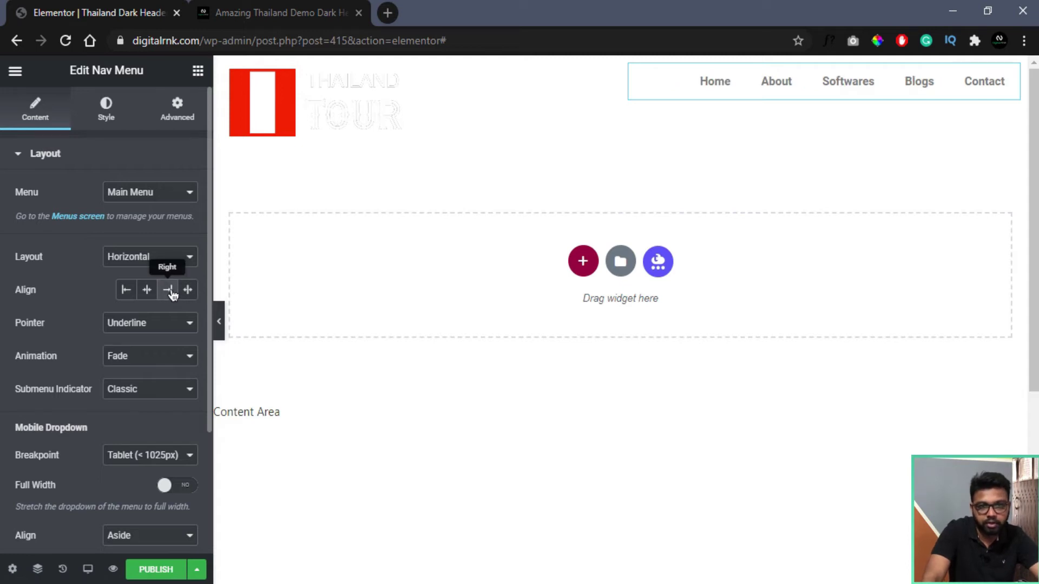
Set the normal text color of the nav menu to white
left_click(115, 119)
left_click(187, 258)
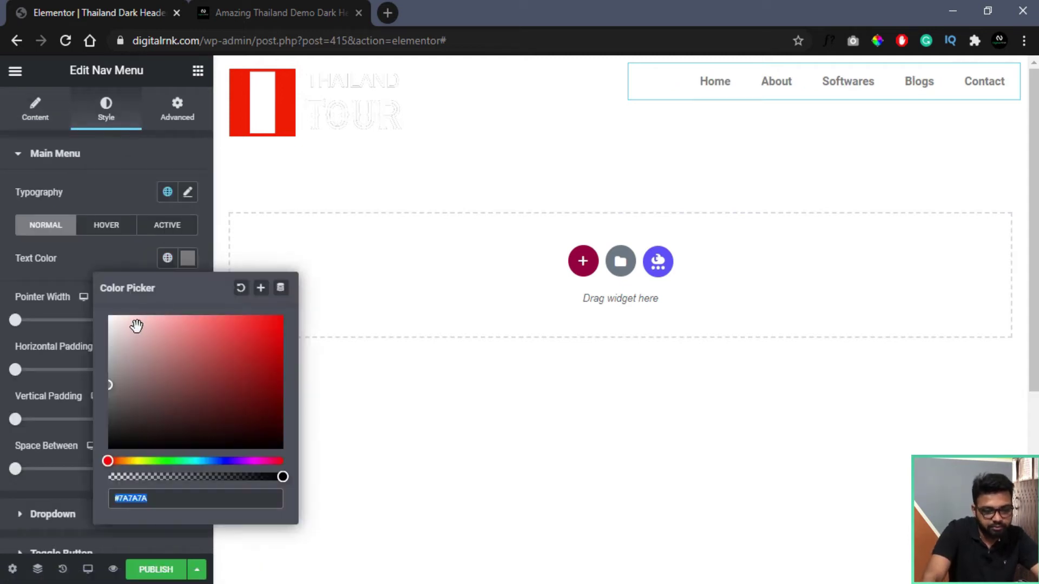
left_click_drag(136, 324, 70, 275)
left_click(87, 274)
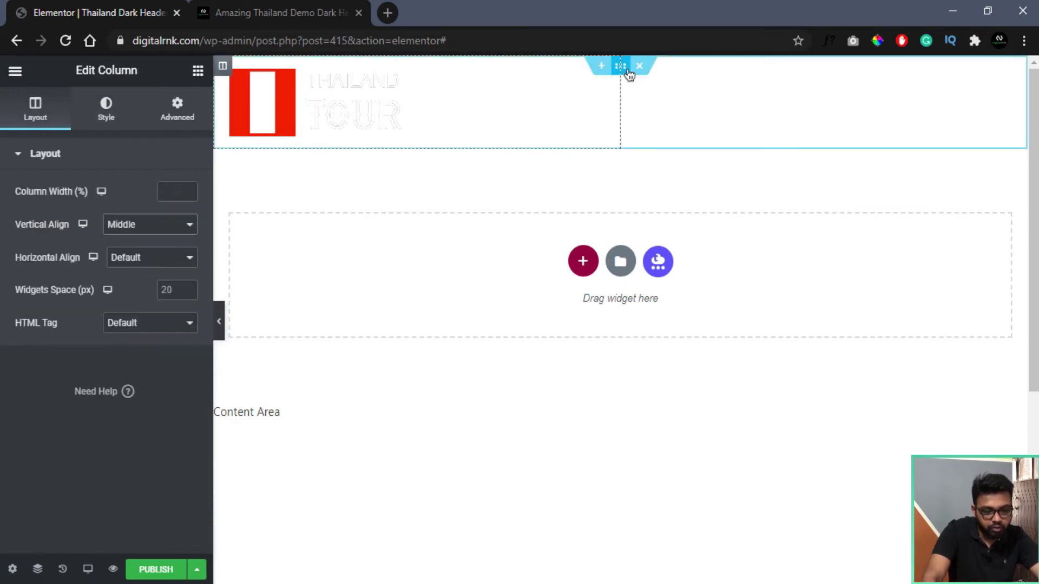
Set the vertical alignment of both header columns to Middle
left_click(625, 70)
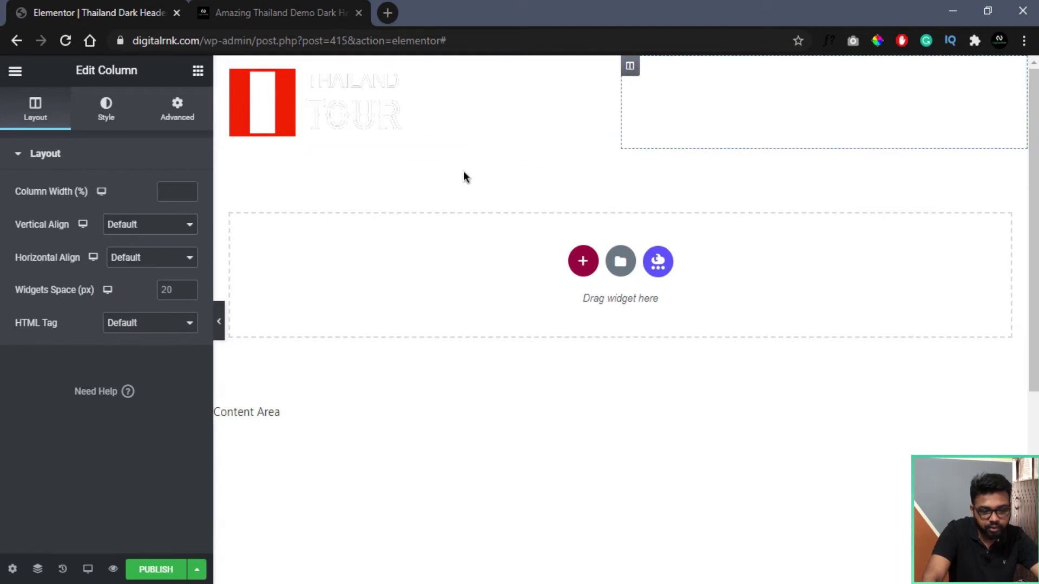
left_click(150, 225)
left_click(139, 263)
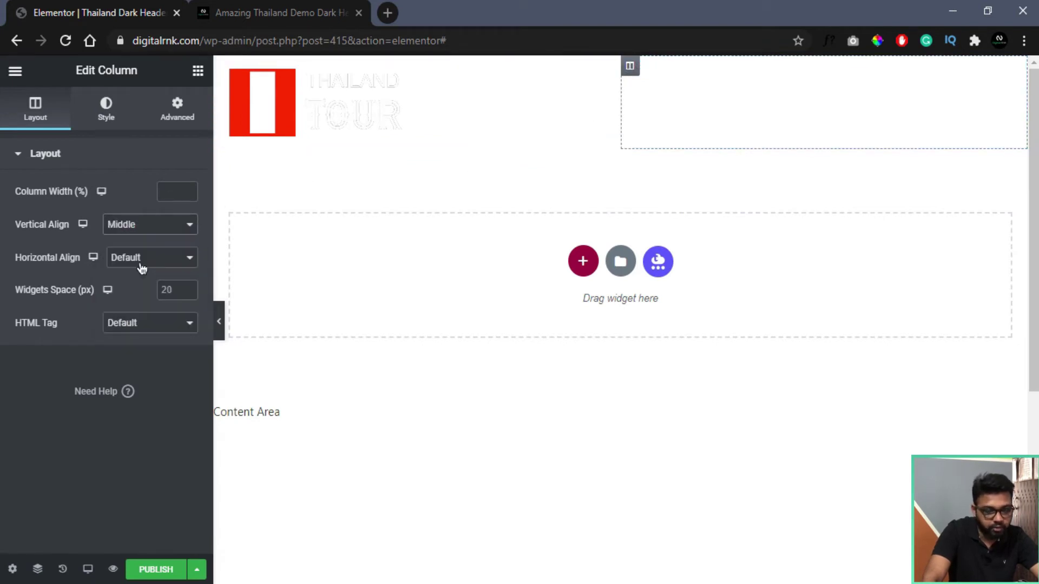
key("ctrl+z")
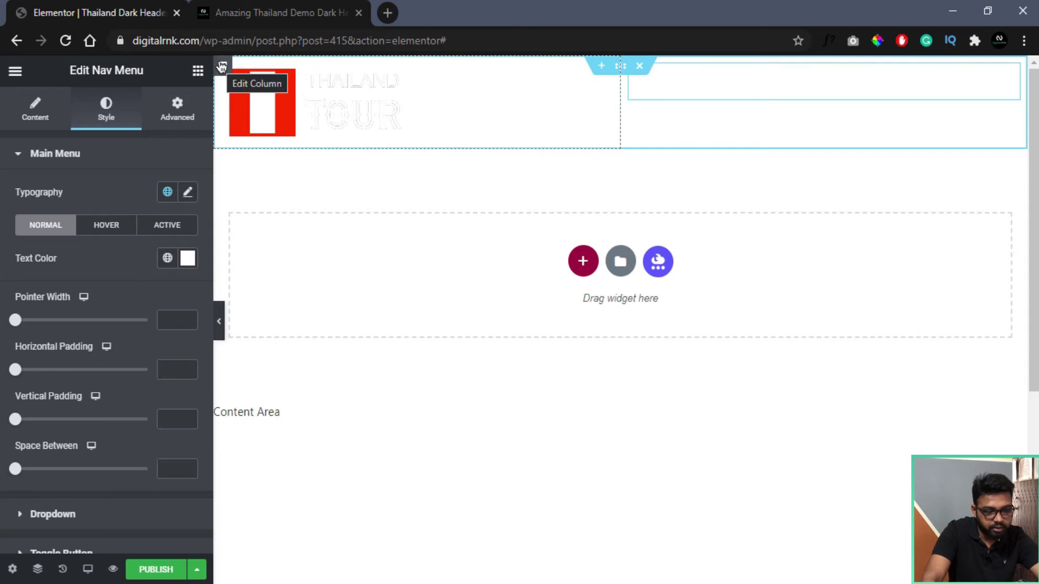
left_click(223, 67)
left_click(162, 224)
left_click(139, 267)
Unlink the logo column's padding and set it to 0 on all four sides
left_click(177, 108)
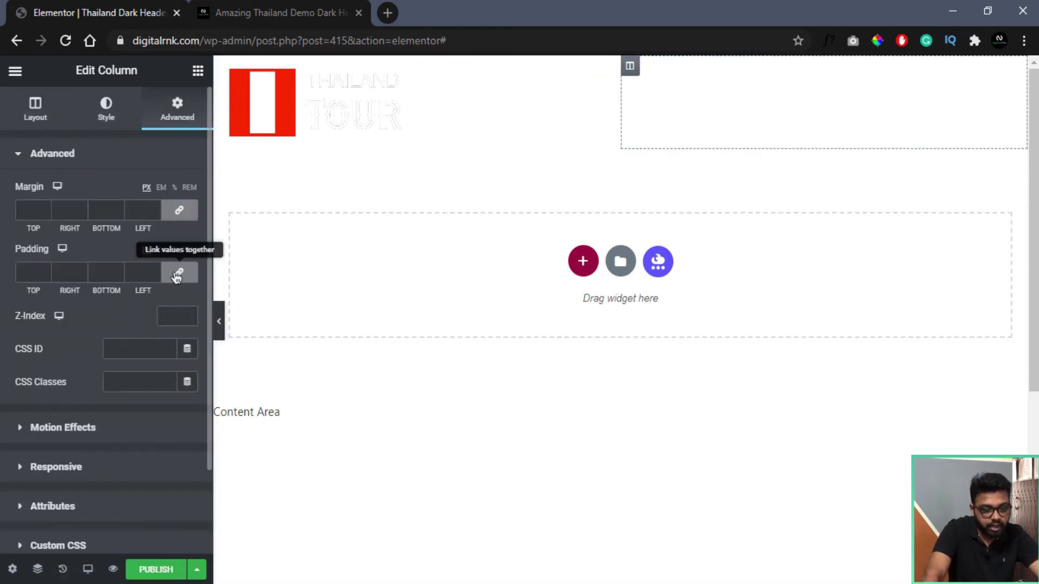
left_click(222, 65)
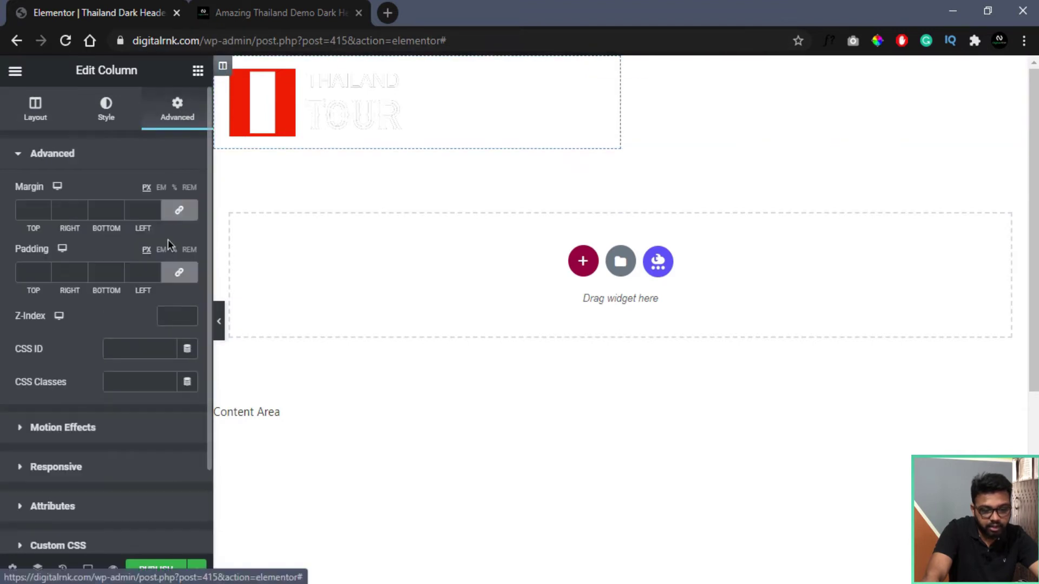
left_click(177, 277)
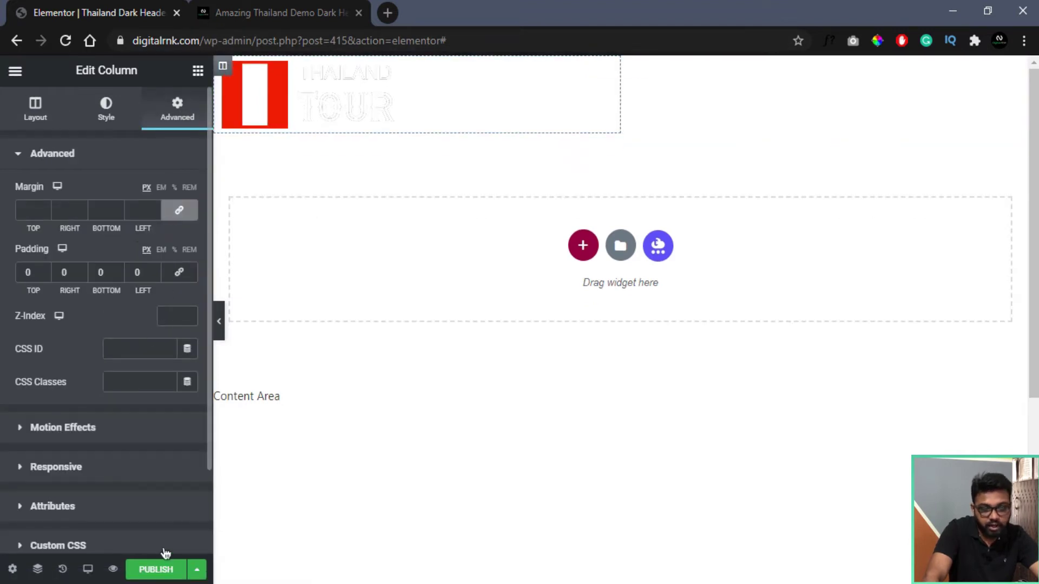
Publish the header template with the display condition Include, Singular, Pages, Amazing Thailand Demo Dark Header
left_click(163, 568)
left_click(483, 426)
left_click(482, 401)
left_click(445, 453)
left_click(643, 394)
left_click(586, 262)
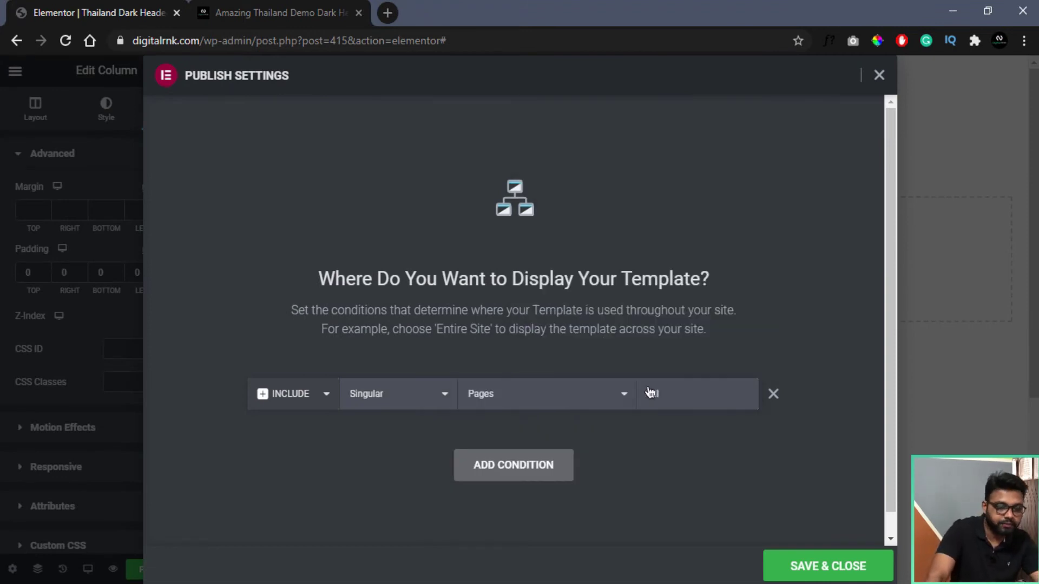
type("amaz")
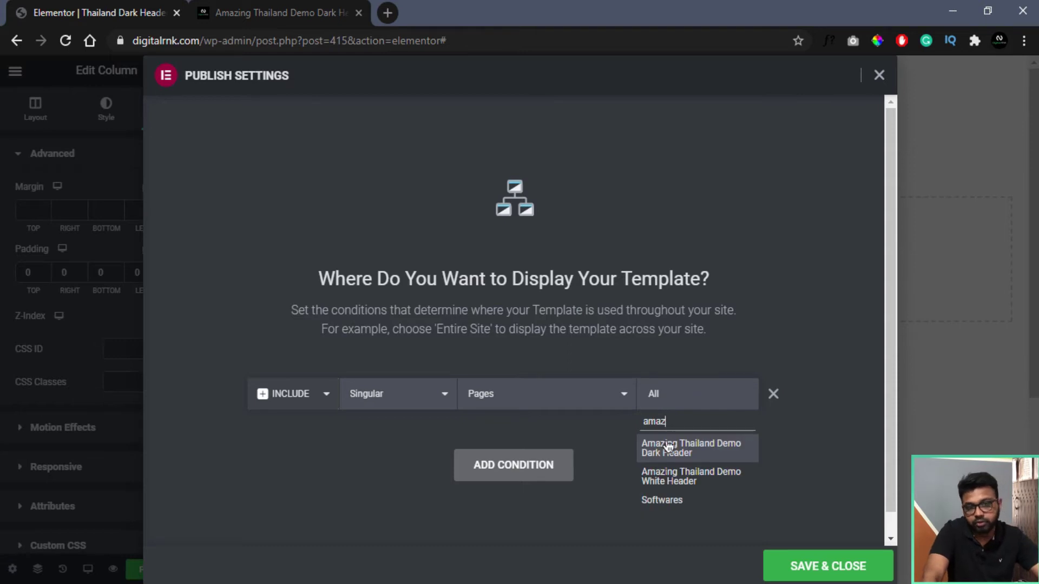
left_click(669, 447)
left_click(802, 557)
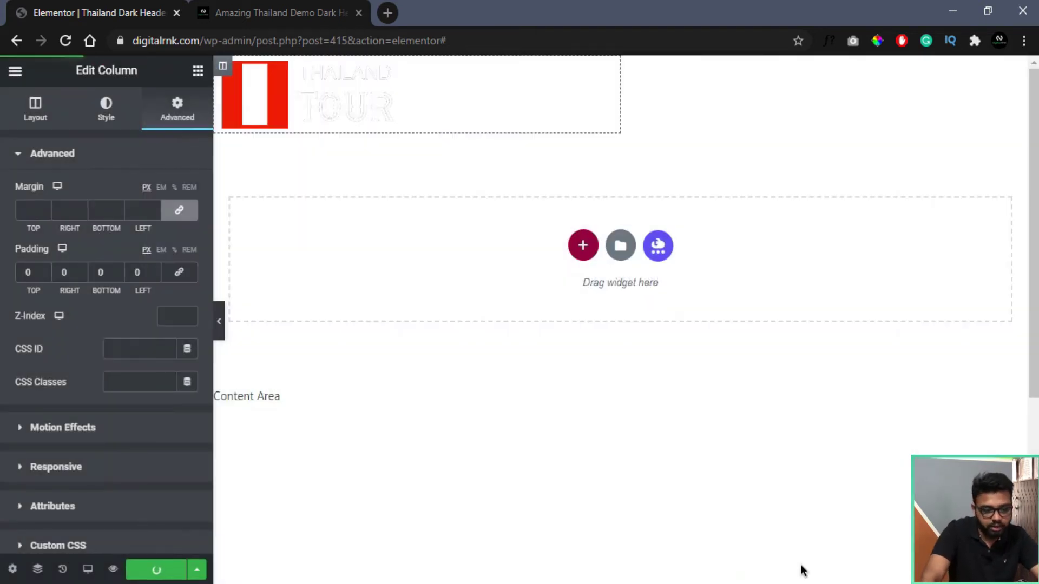
Reload the Amazing Thailand demo page to check the published header, and return to the template editor
left_click(281, 12)
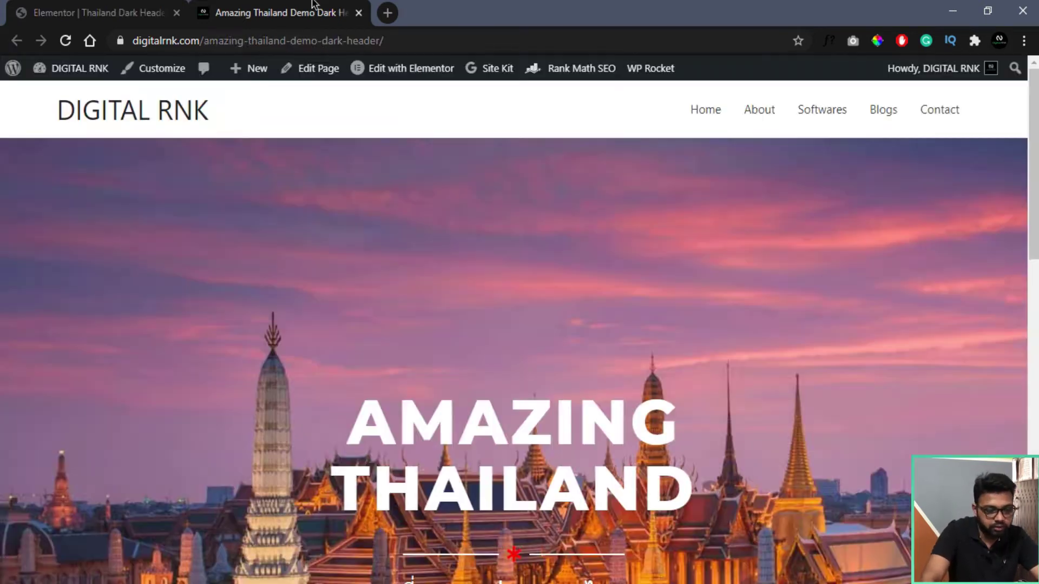
left_click(66, 41)
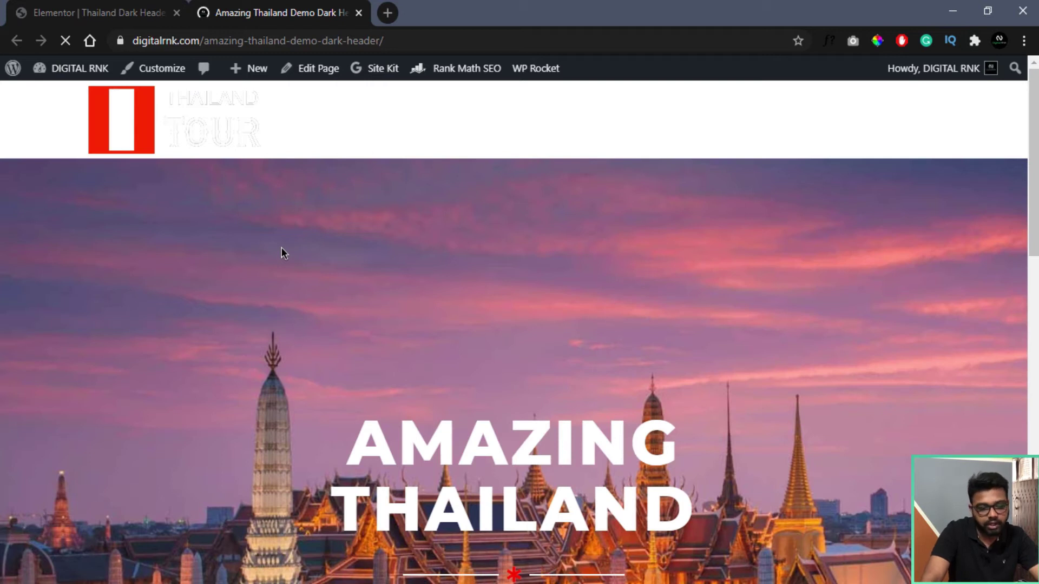
left_click(91, 3)
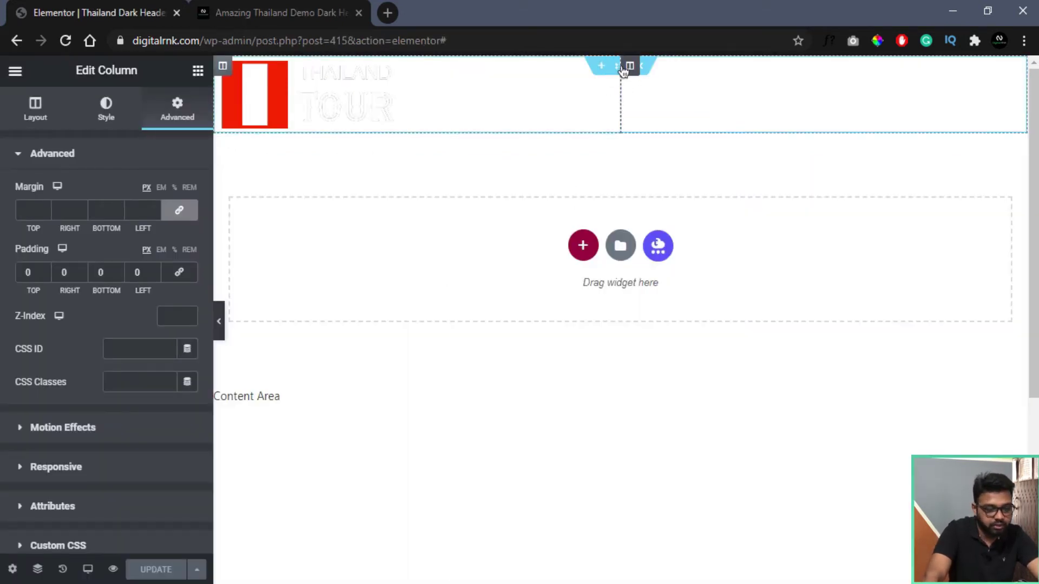
Unlink the header section's margins and set the top margin to 0 and the bottom margin to -90 px
left_click(622, 70)
left_click(175, 104)
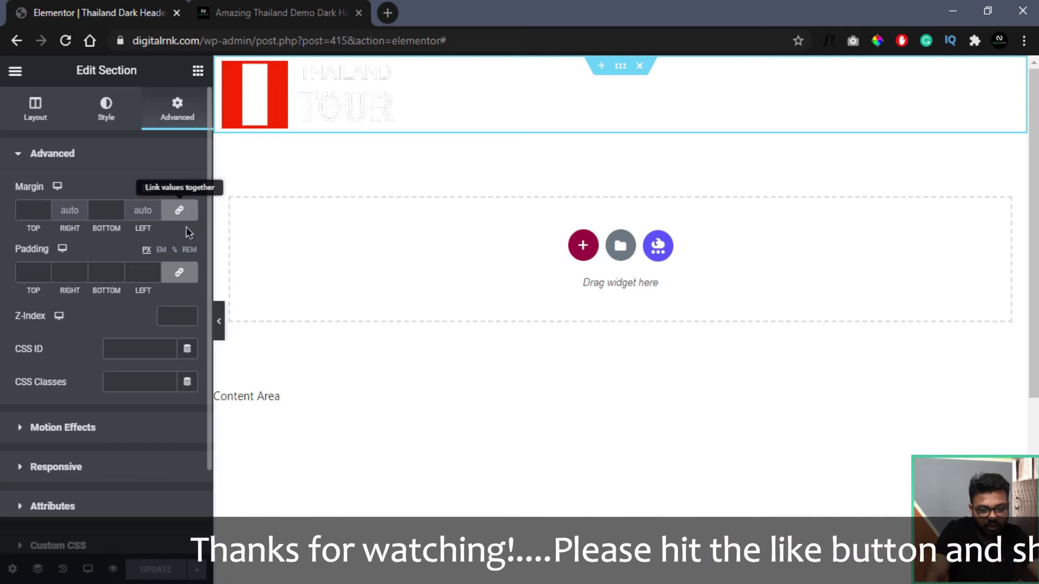
left_click(183, 208)
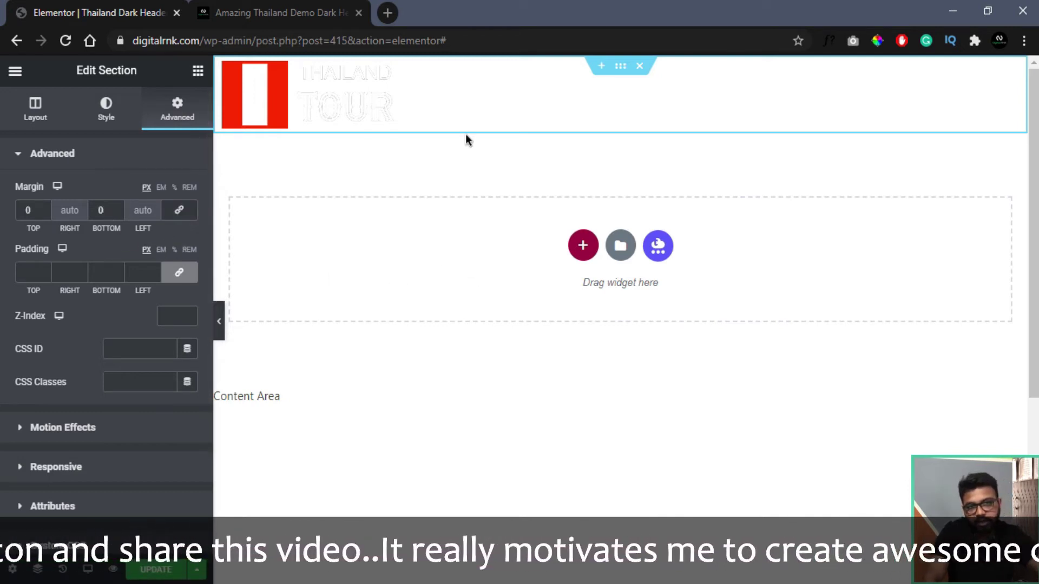
left_click(104, 210)
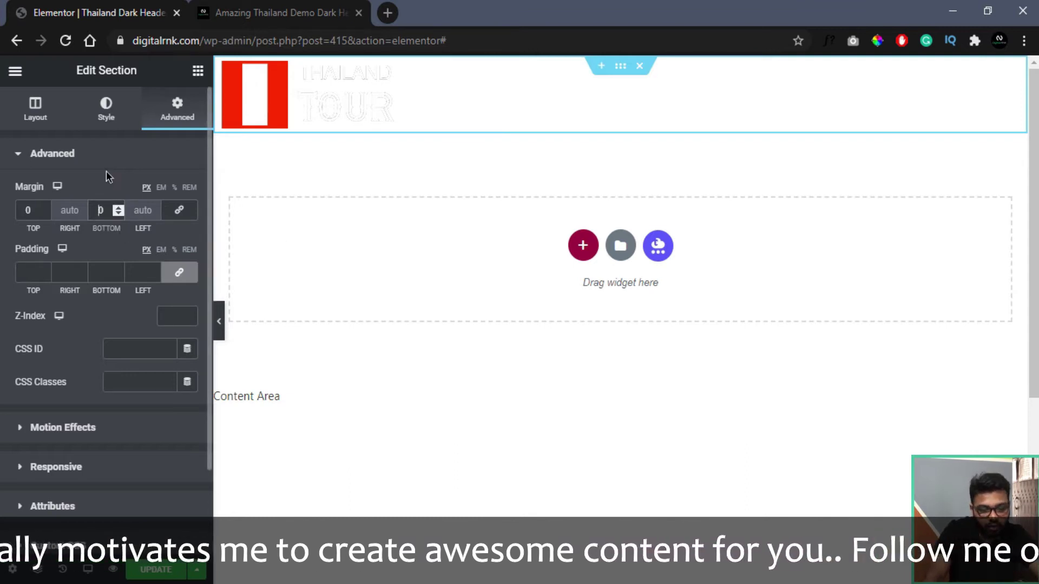
type("-9")
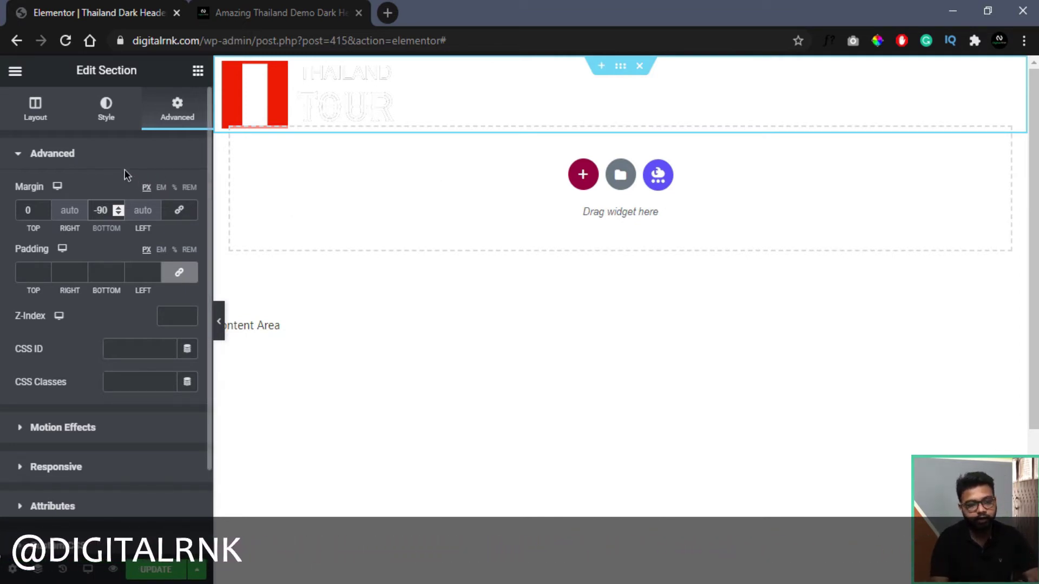
Set the header section's height to Min Height with a minimum height of 90 px
left_click(40, 111)
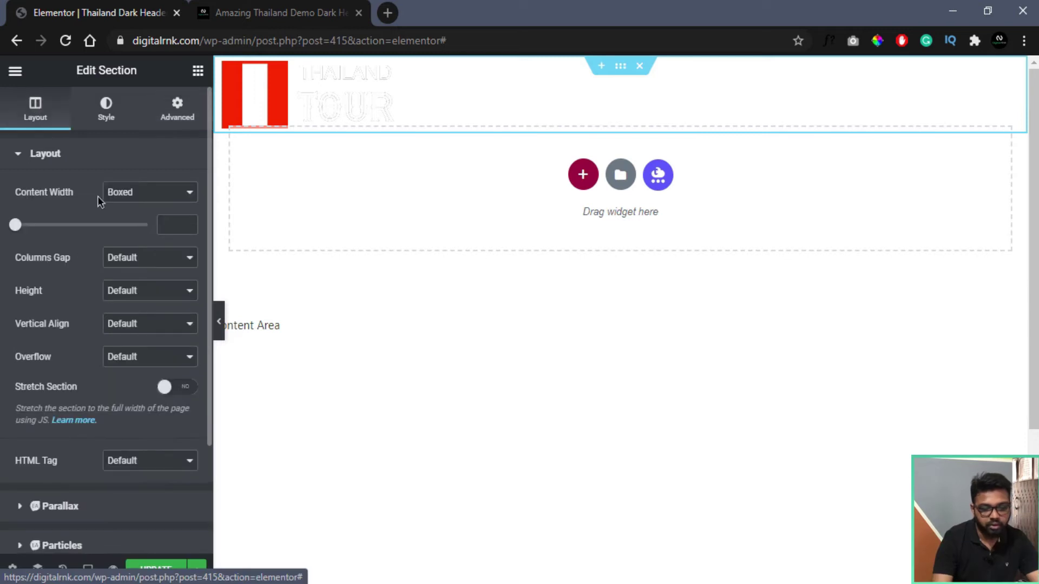
left_click(131, 297)
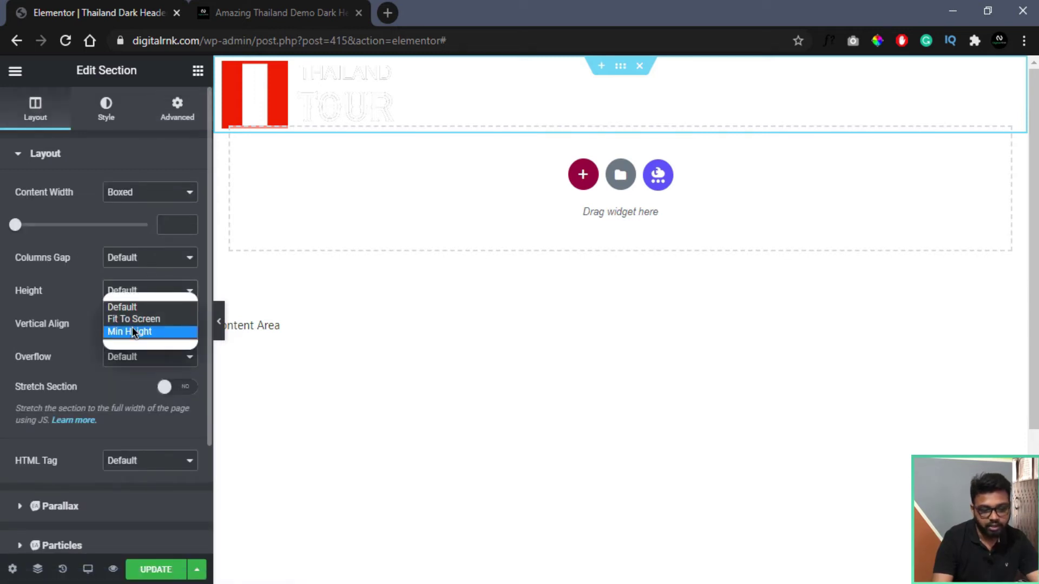
left_click(132, 327)
double_click(169, 341)
type("95")
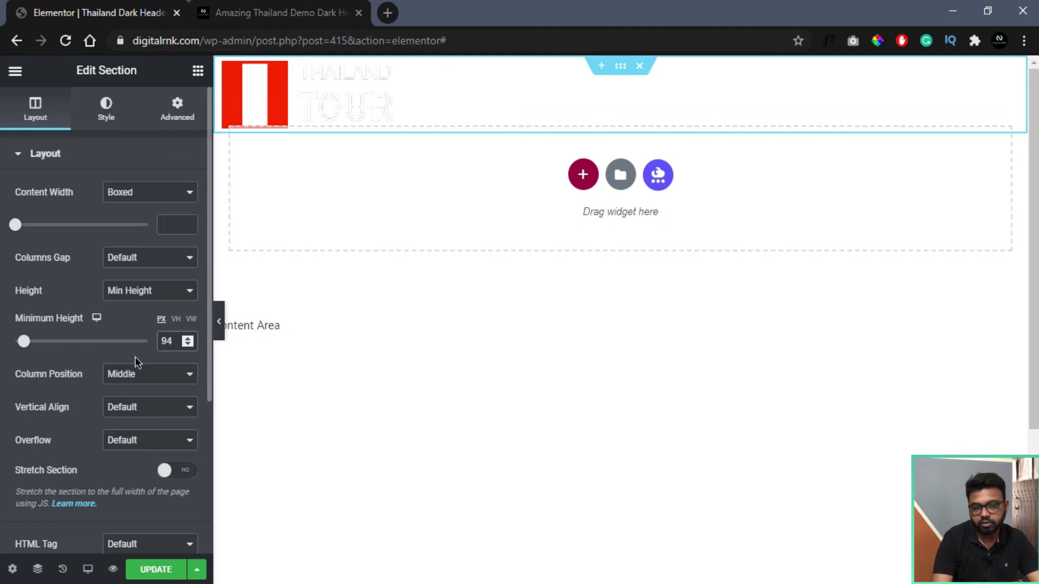
key("BackSpace")
type("0")
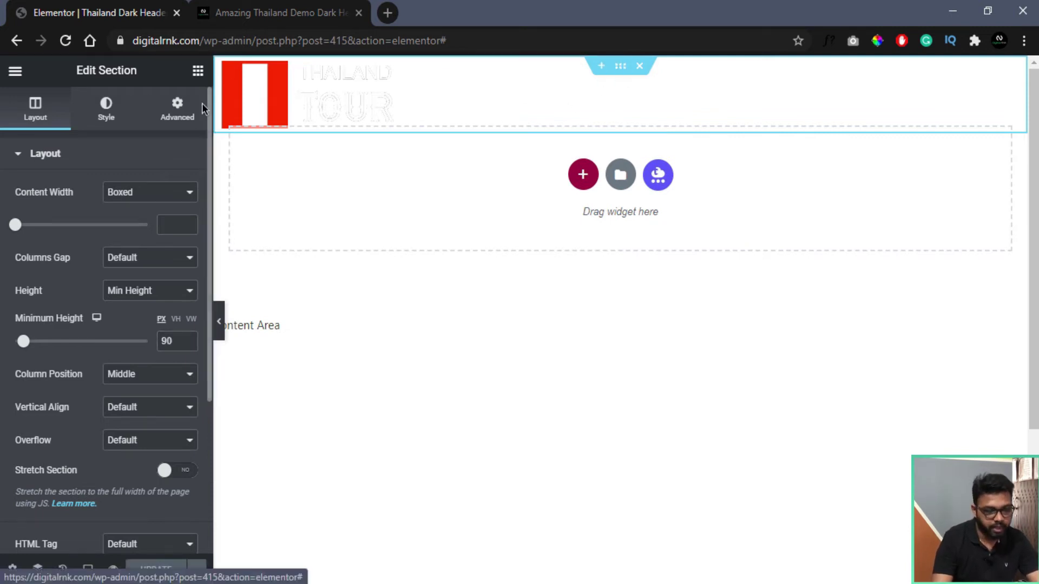
scroll(194, 107, "down", 4)
scroll(175, 145, "up", 4)
Set the header section's Z-Index to 10 and update the template
left_click(182, 111)
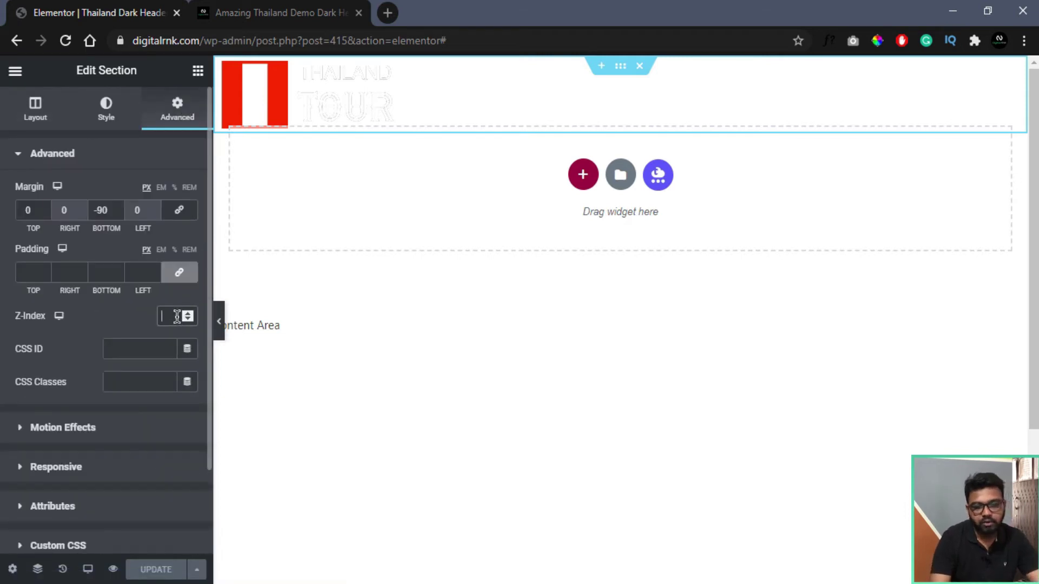
type("10")
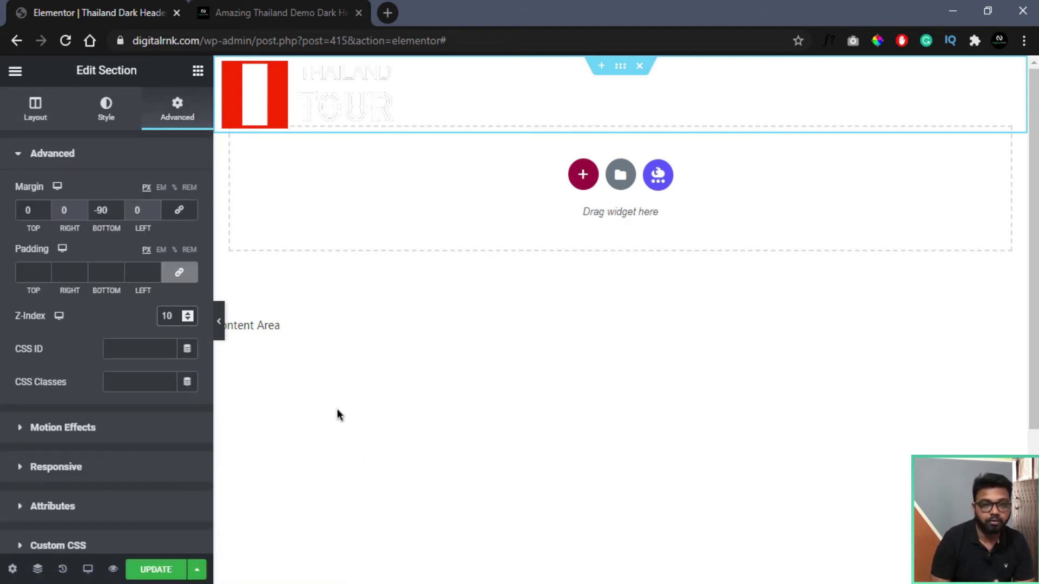
left_click(155, 569)
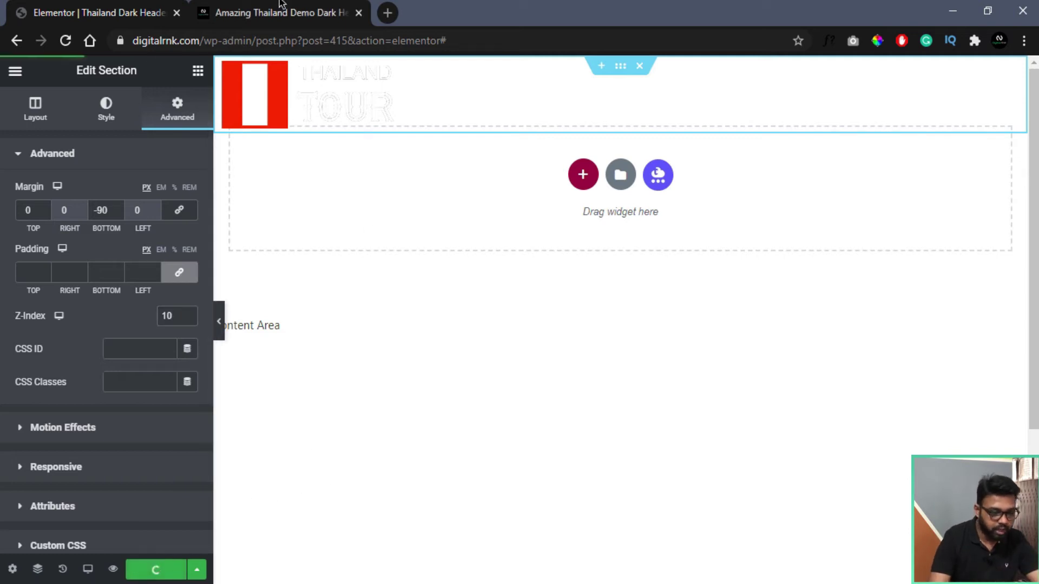
Refresh the demo page to examine how the header overlaps the hero image, and go back to the editor
left_click(274, 13)
key("F5")
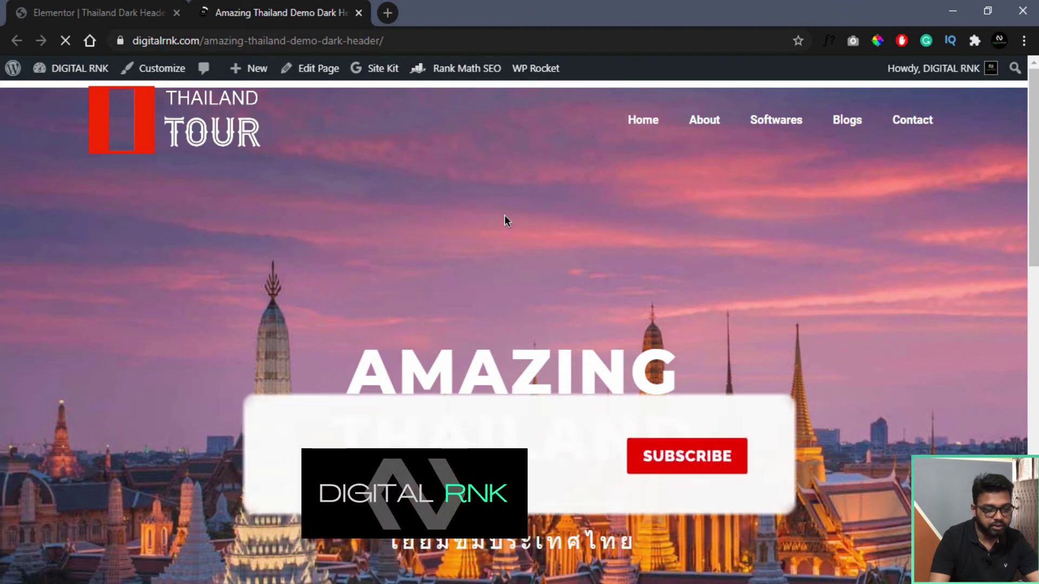
left_click(109, 13)
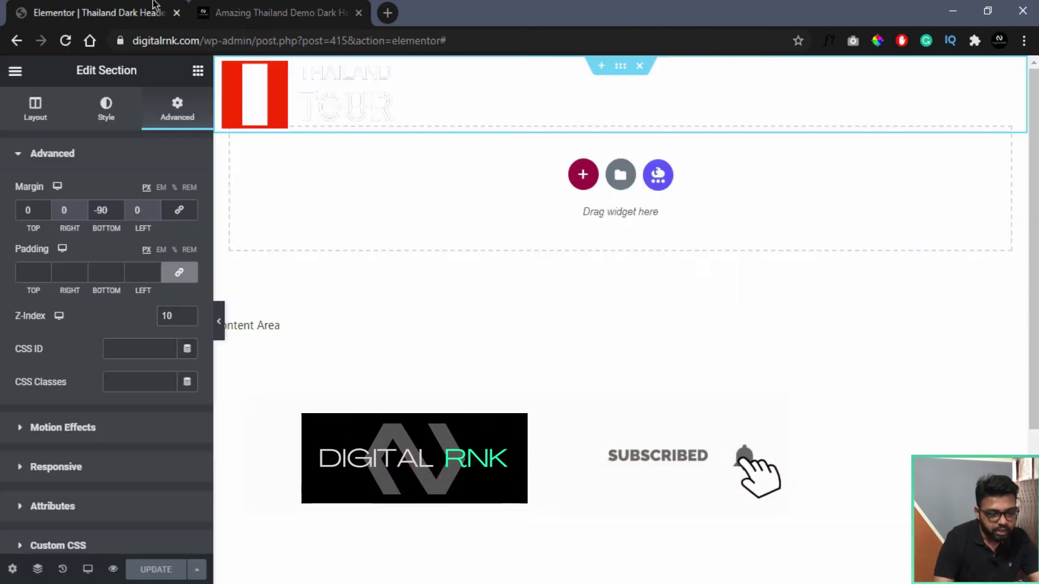
Make the header section sticky to the Top through its motion effects and update the template
left_click(137, 153)
left_click(96, 194)
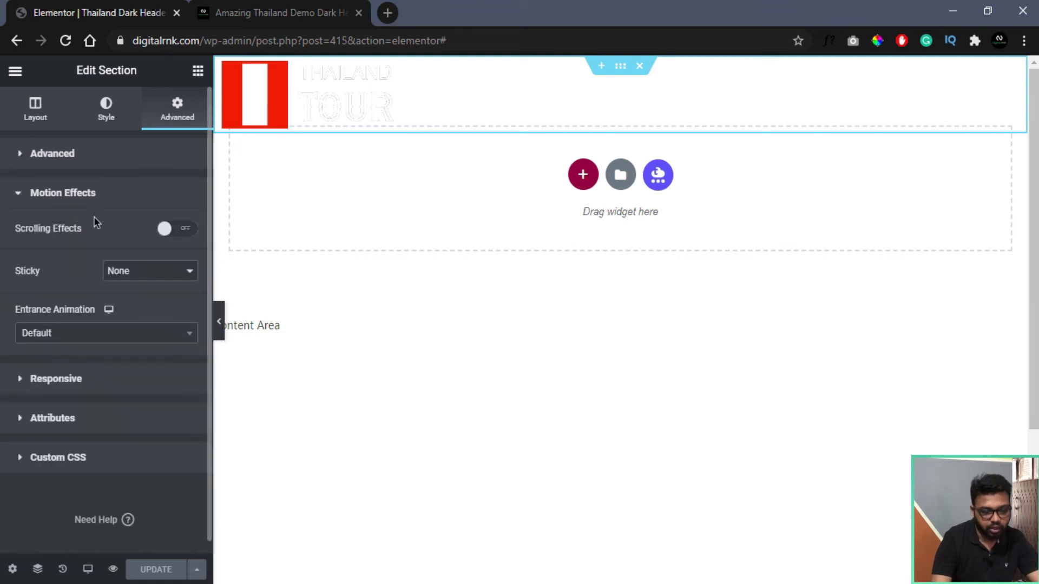
left_click(132, 275)
left_click(132, 303)
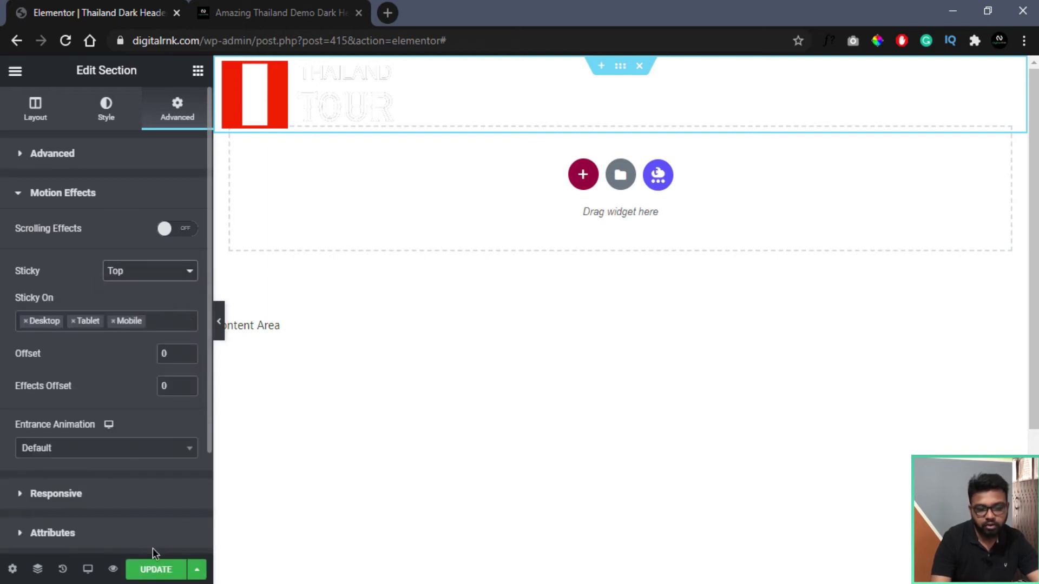
left_click(157, 569)
Reload the demo page and examine how the sticky header behaves when the page moves up and down
left_click(232, 12)
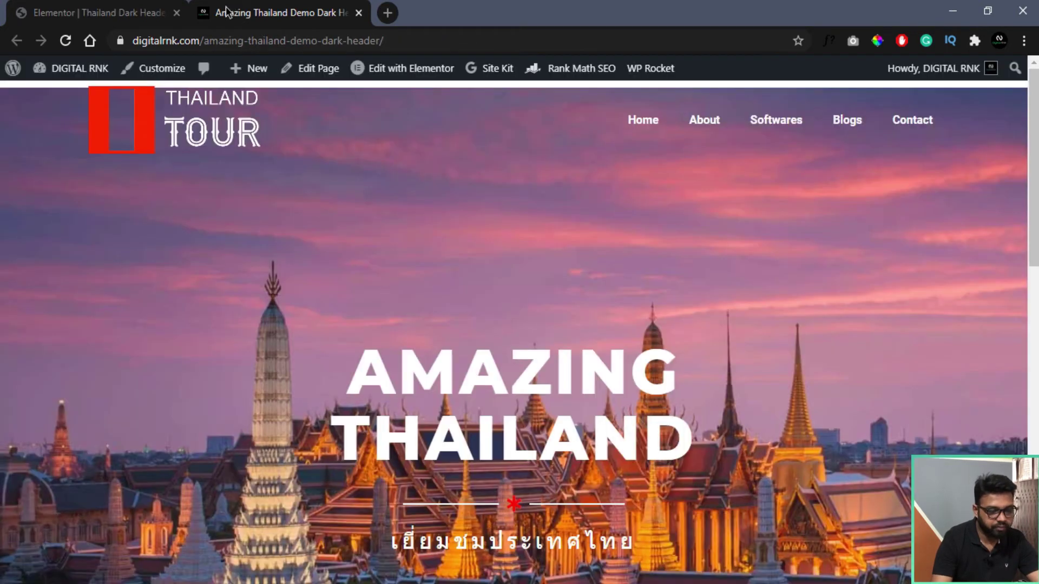
left_click(66, 41)
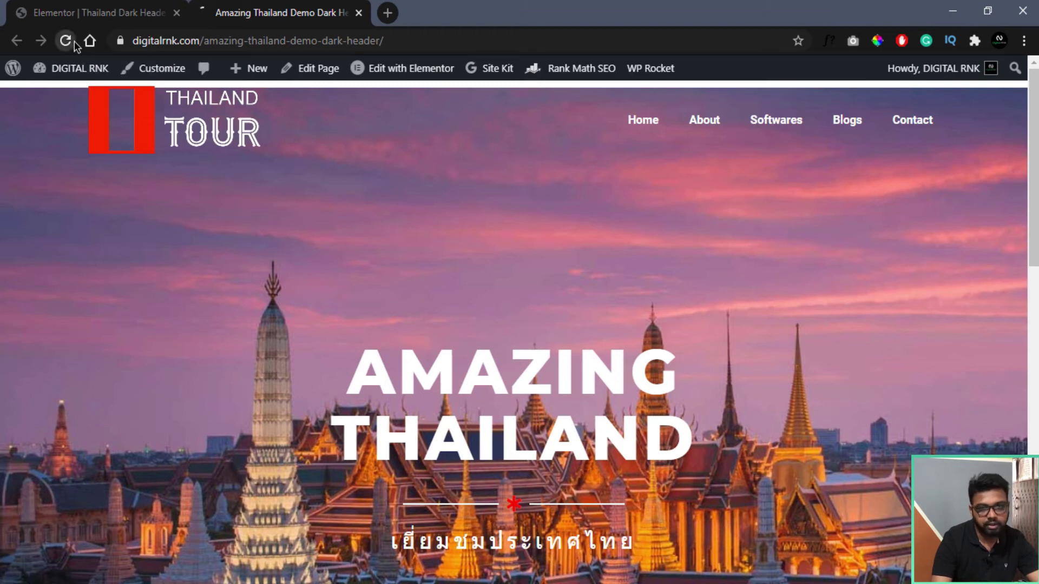
scroll(530, 268, "down", 5)
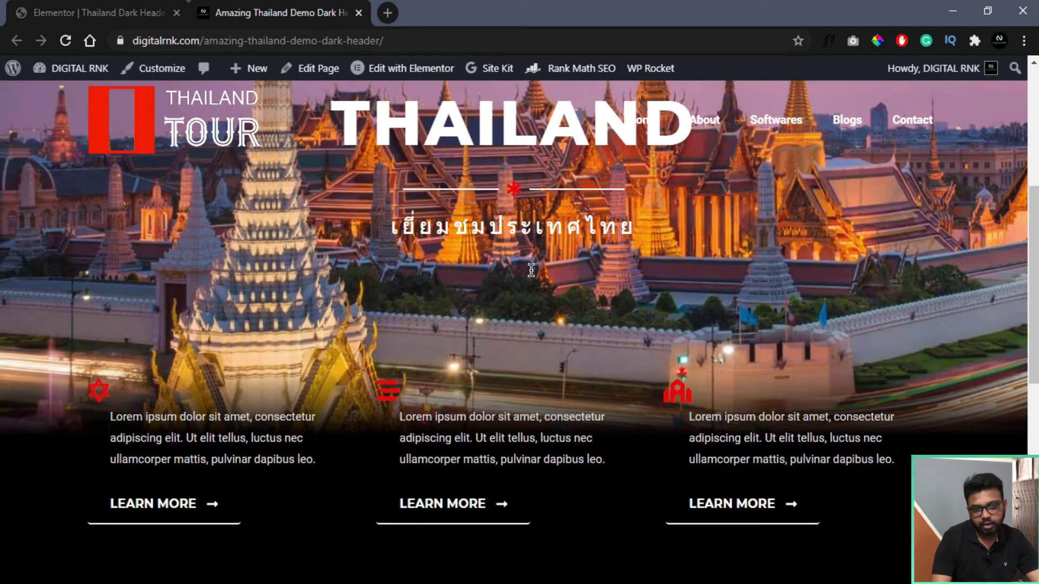
scroll(530, 269, "up", 5)
scroll(530, 269, "down", 5)
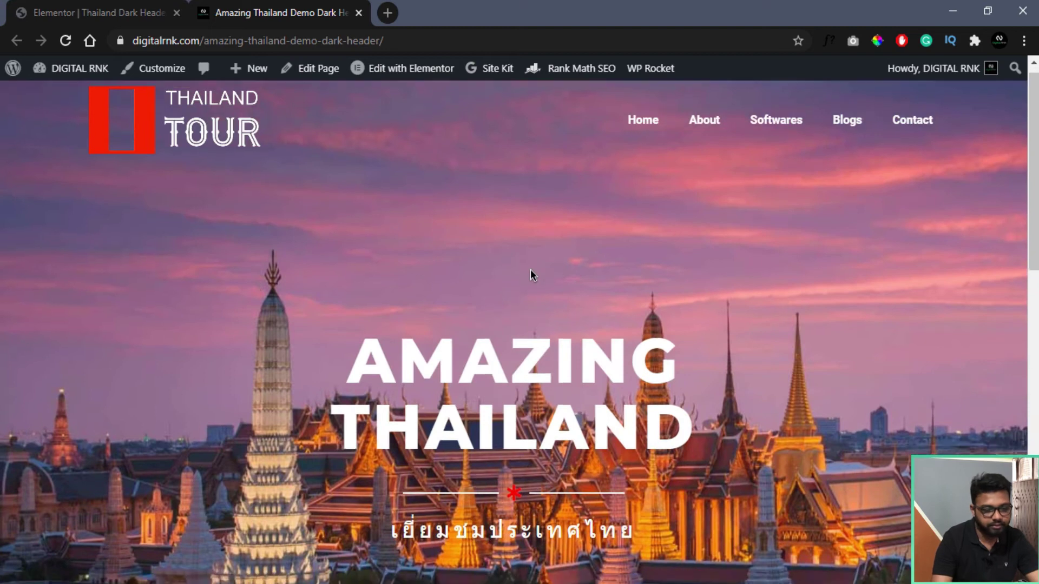
scroll(530, 269, "up", 6)
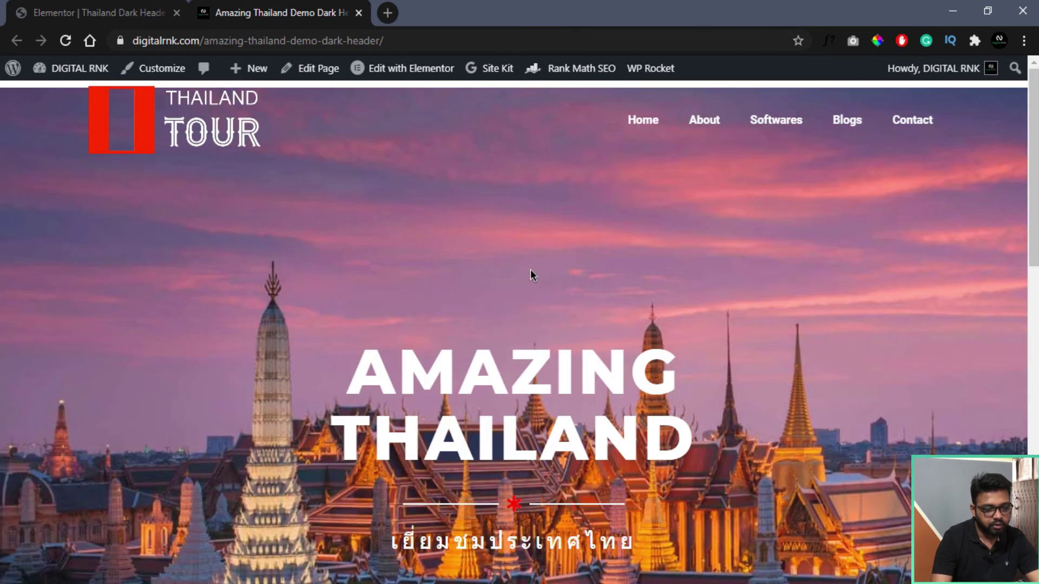
scroll(530, 269, "down", 5)
scroll(530, 268, "up", 6)
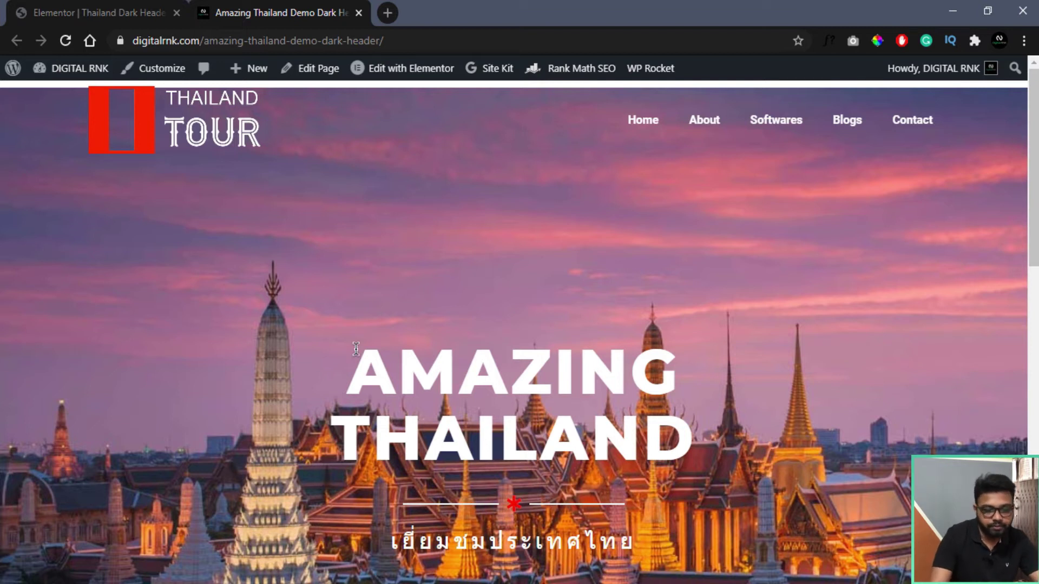
Open the header section's custom CSS settings and copy the sticky background-color and transition rules from the Custom CSS for Sticky Transparent Header.txt file in Notepad
left_click(104, 3)
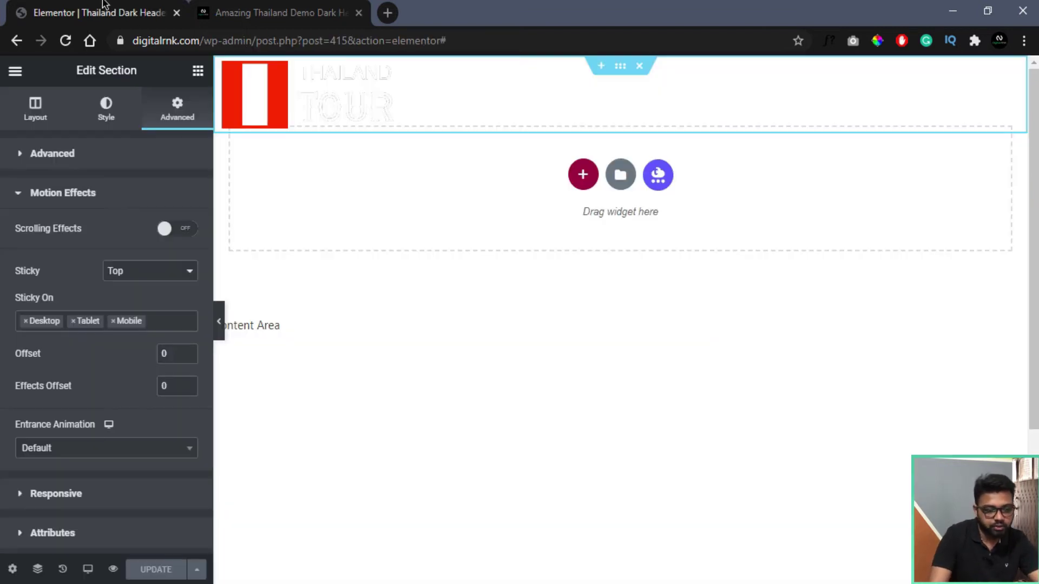
left_click(83, 194)
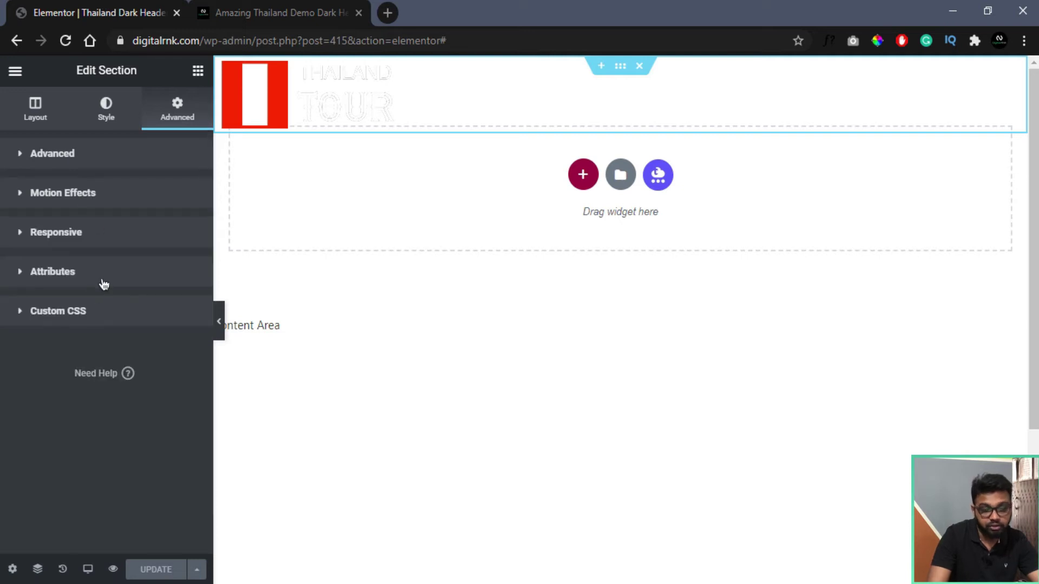
left_click(80, 312)
key("alt+Tab")
left_click_drag(199, 219, 190, 132)
right_click(197, 129)
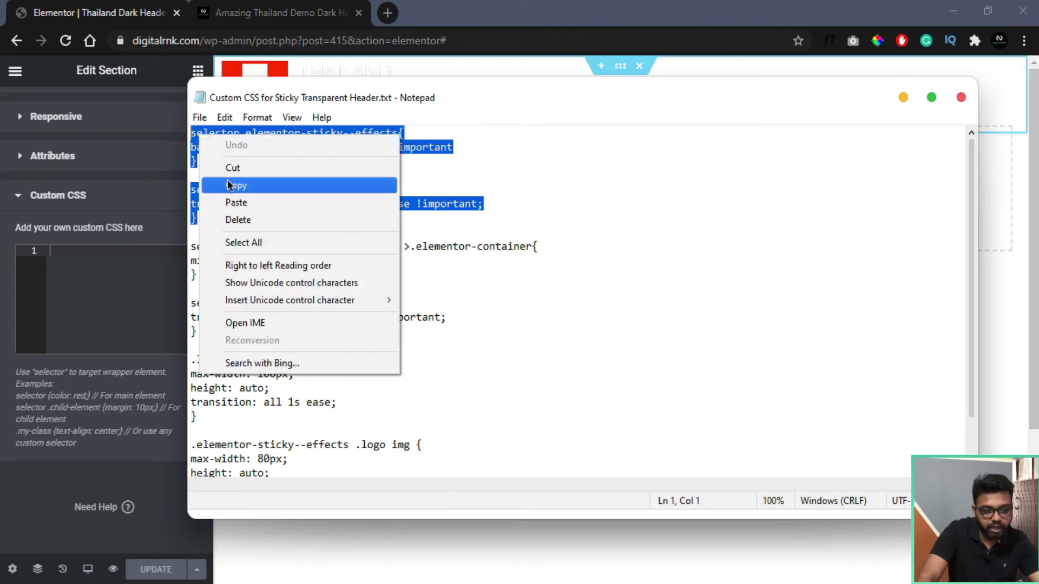
left_click(216, 186)
Paste the copied background-color and transition rules into the header section's custom CSS and update the template
left_click(121, 257)
right_click(77, 257)
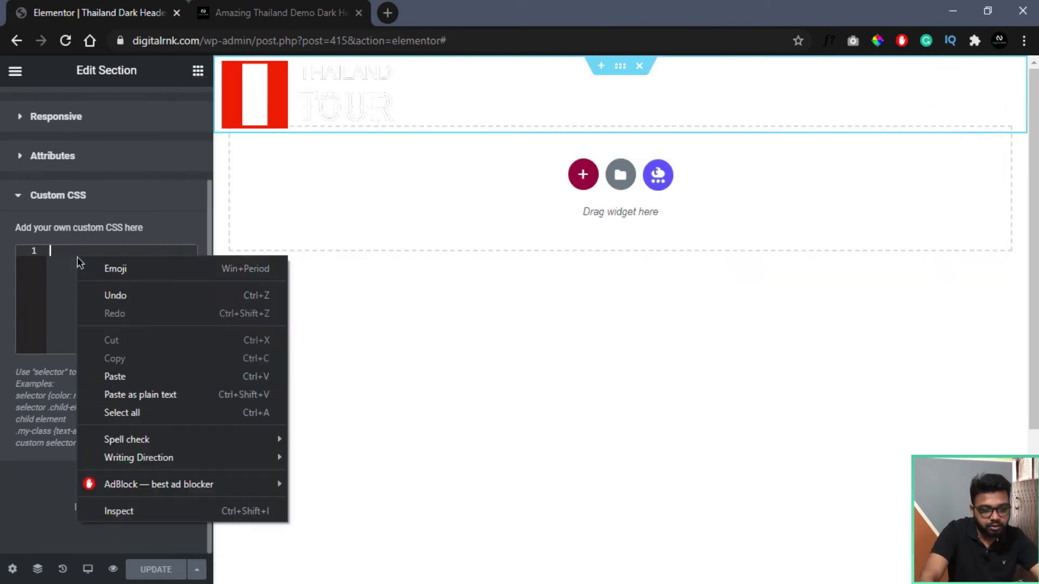
left_click(132, 379)
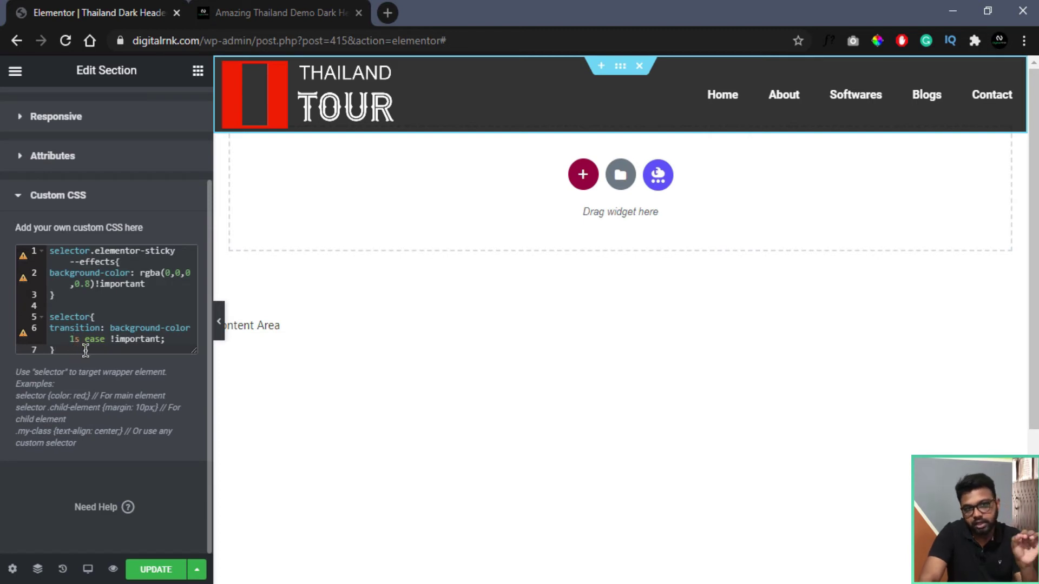
left_click(149, 570)
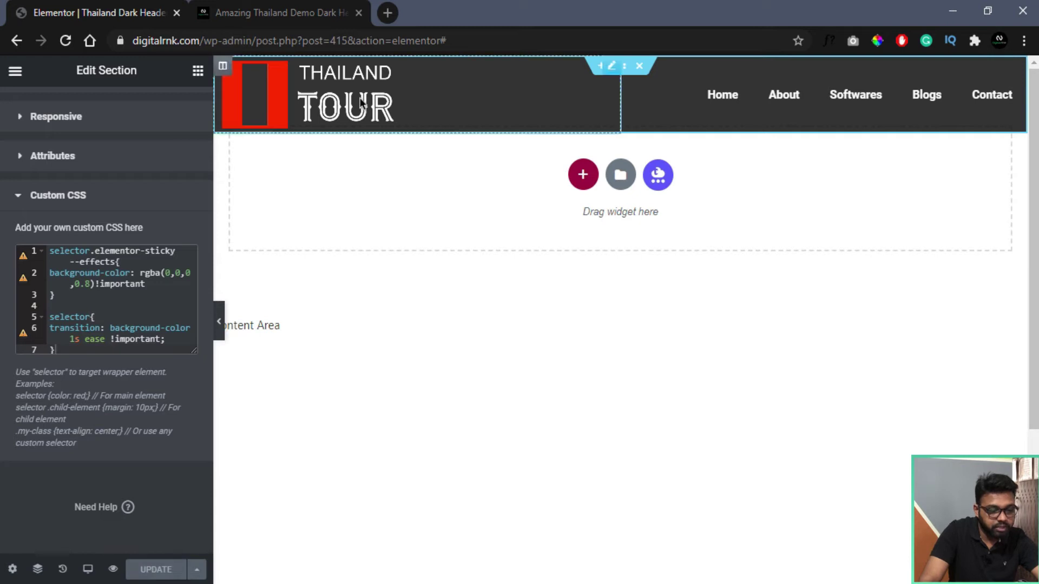
Reload the demo page and examine the header's dark background at the top and further down the page
key("ctrl+Tab")
left_click(66, 41)
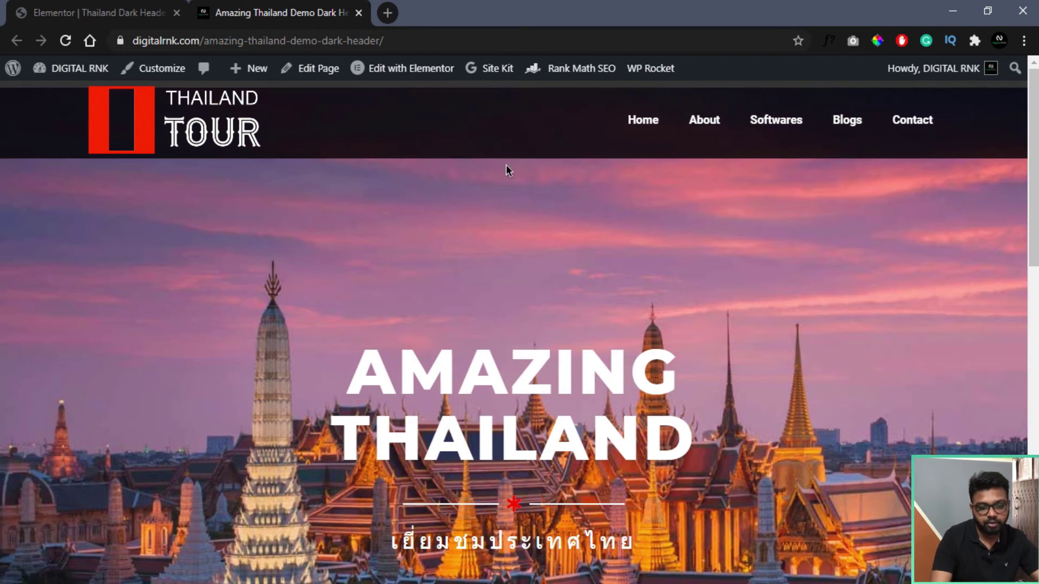
scroll(505, 164, "down", 8)
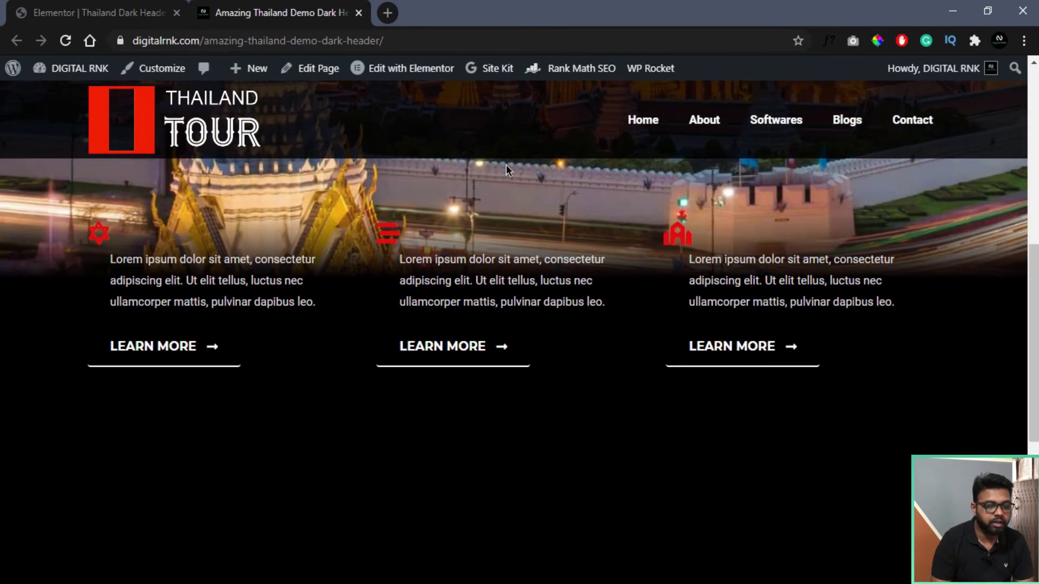
scroll(505, 165, "up", 8)
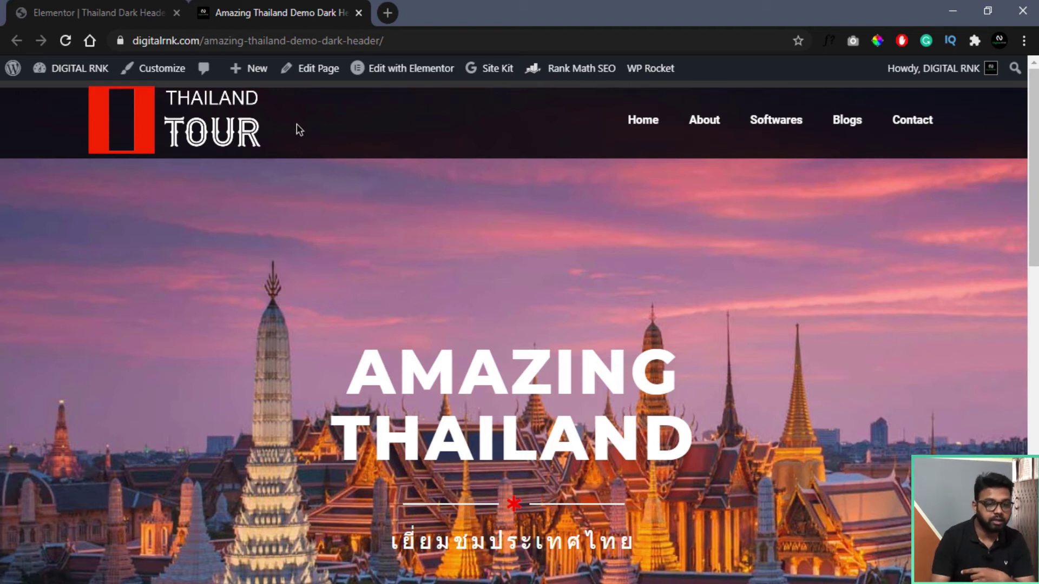
Set the header section's sticky Effects Offset to 100 in its motion effects and update the template
left_click(147, 6)
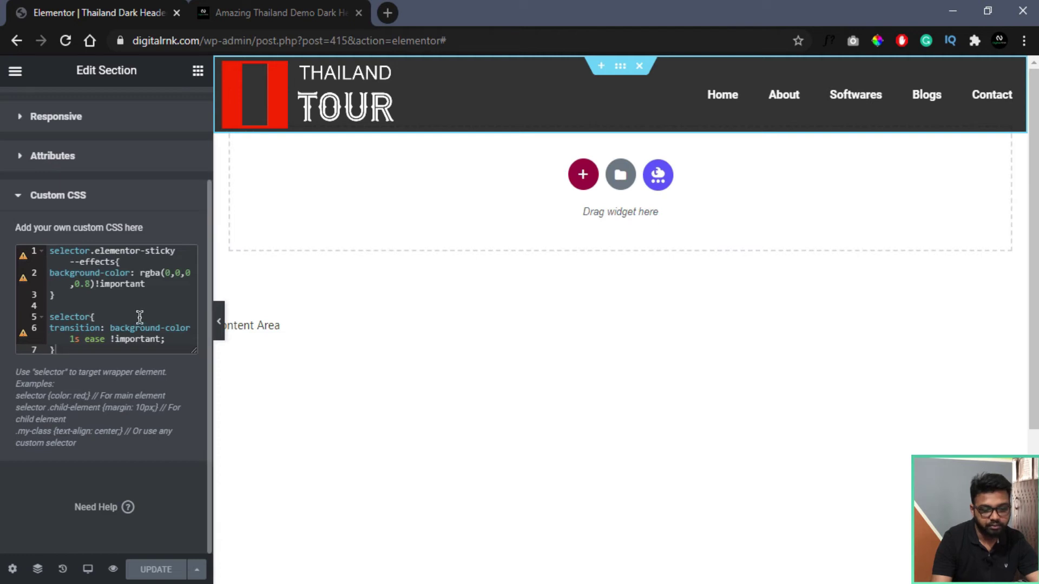
scroll(139, 316, "up", 2)
left_click(99, 196)
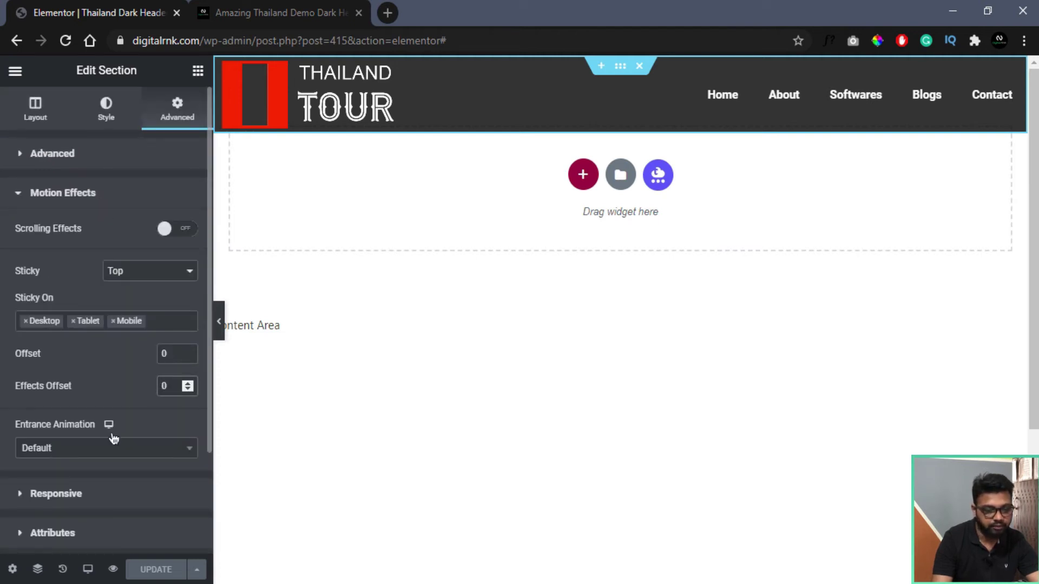
type("100")
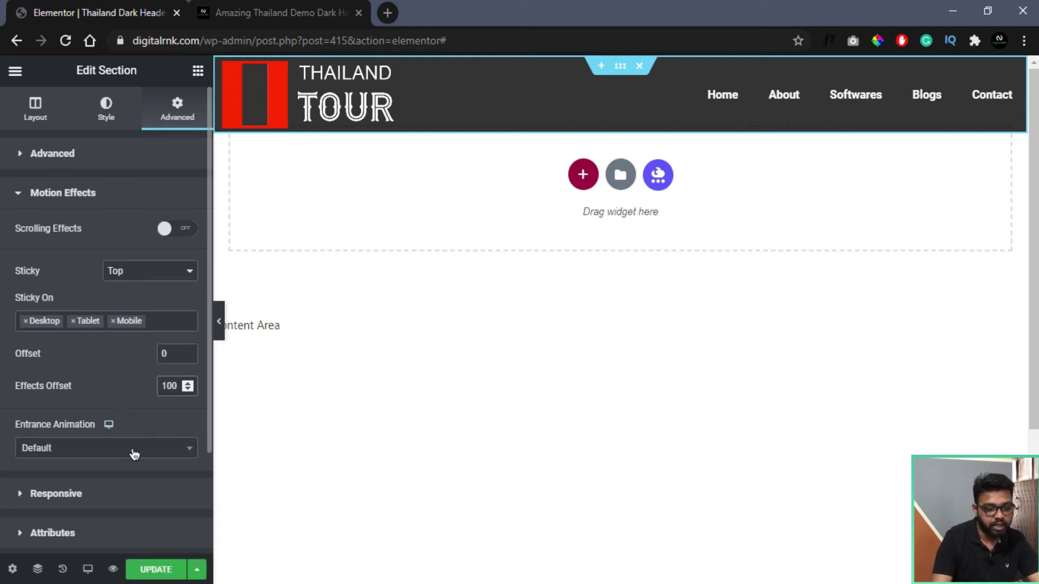
left_click(153, 569)
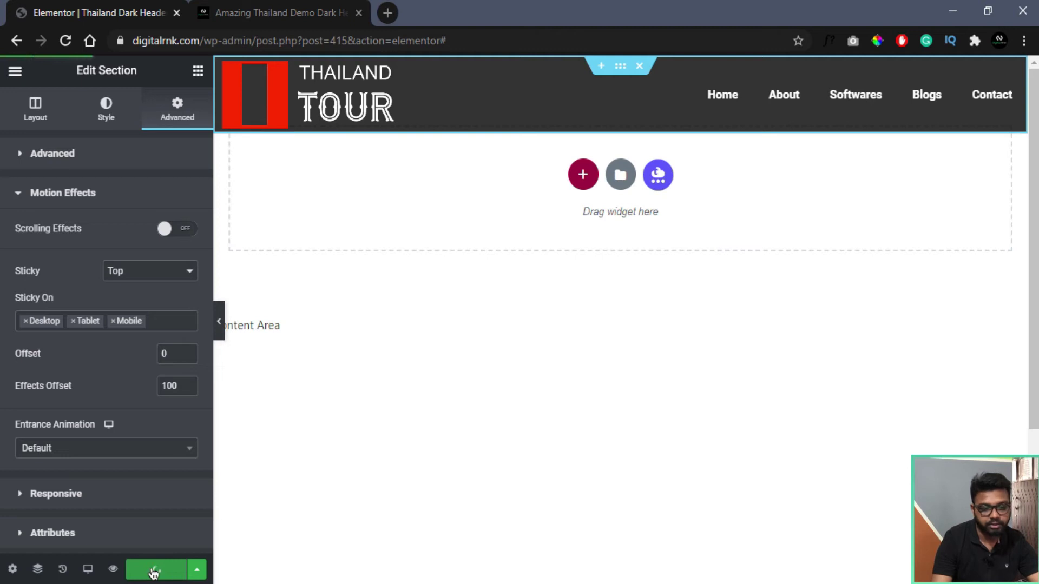
Reload the demo page and examine when the header's dark background appears and fades with the new effects offset
left_click(276, 12)
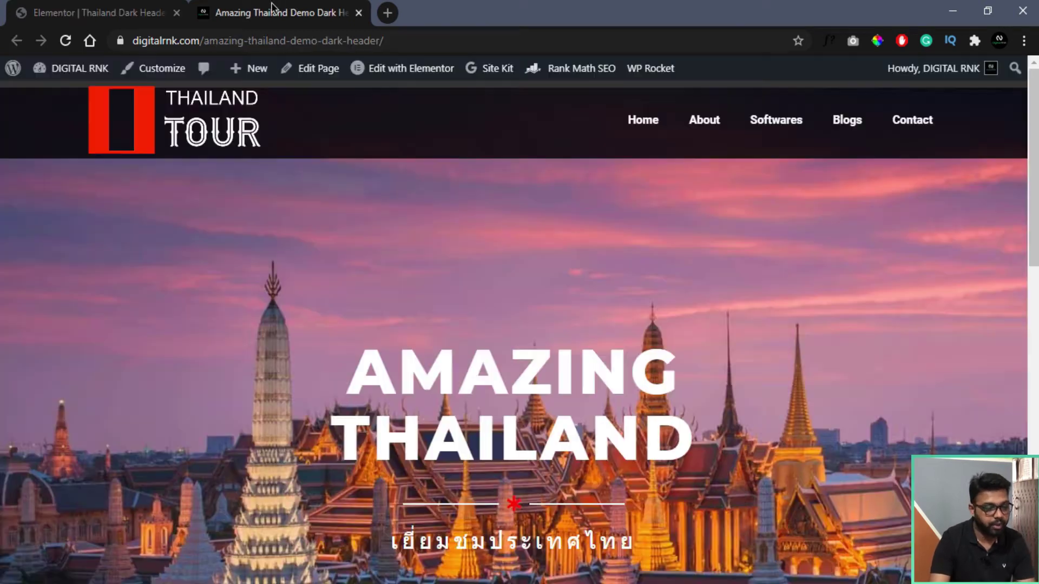
left_click(66, 40)
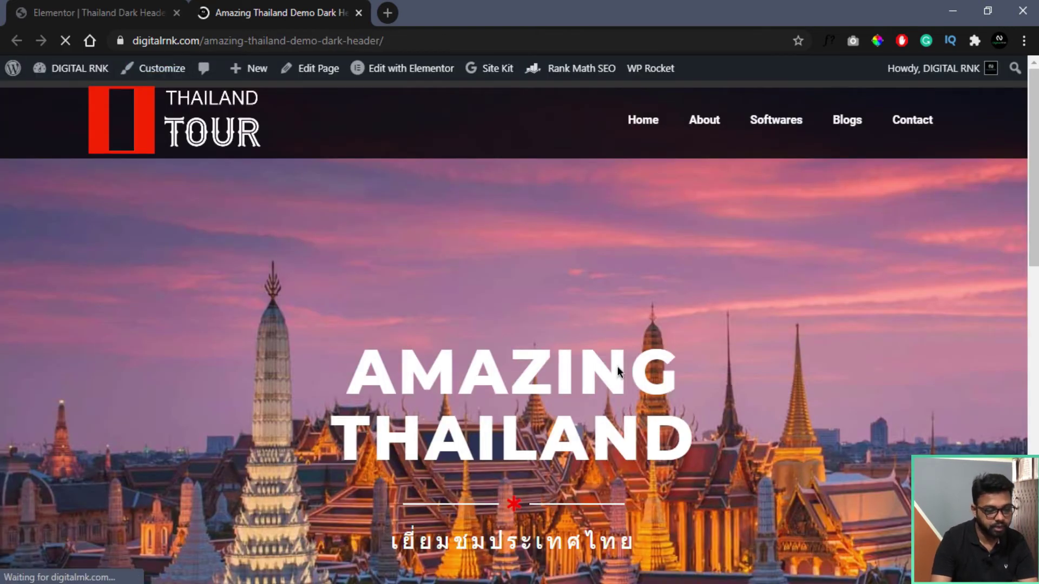
scroll(600, 215, "down", 3)
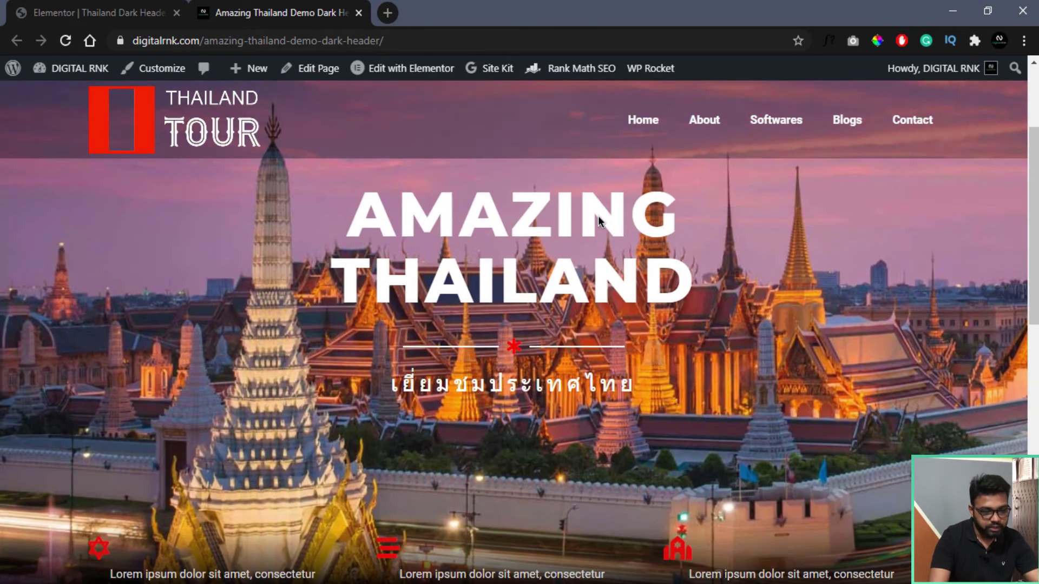
scroll(599, 217, "down", 3)
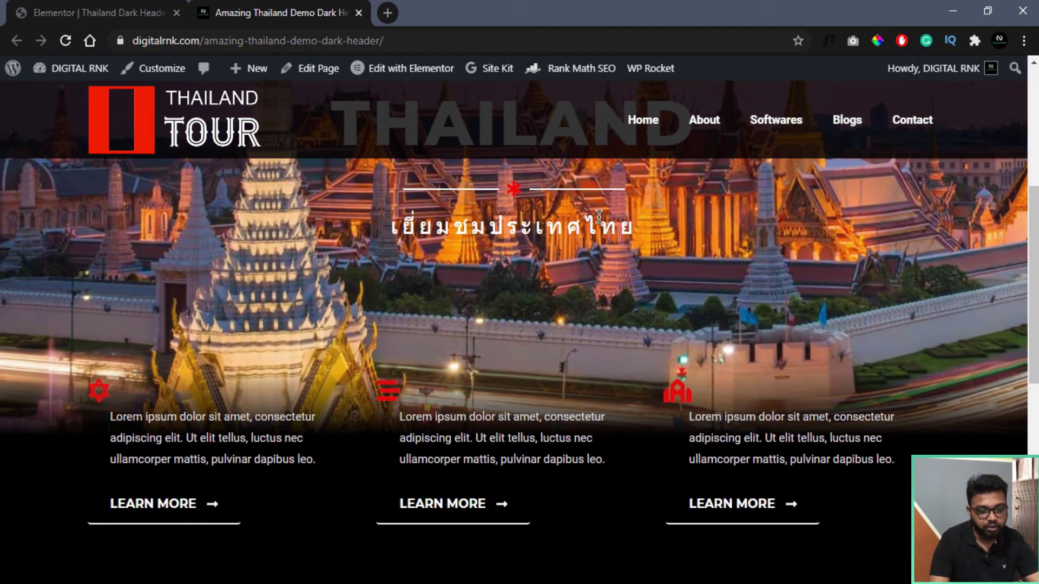
scroll(599, 217, "up", 6)
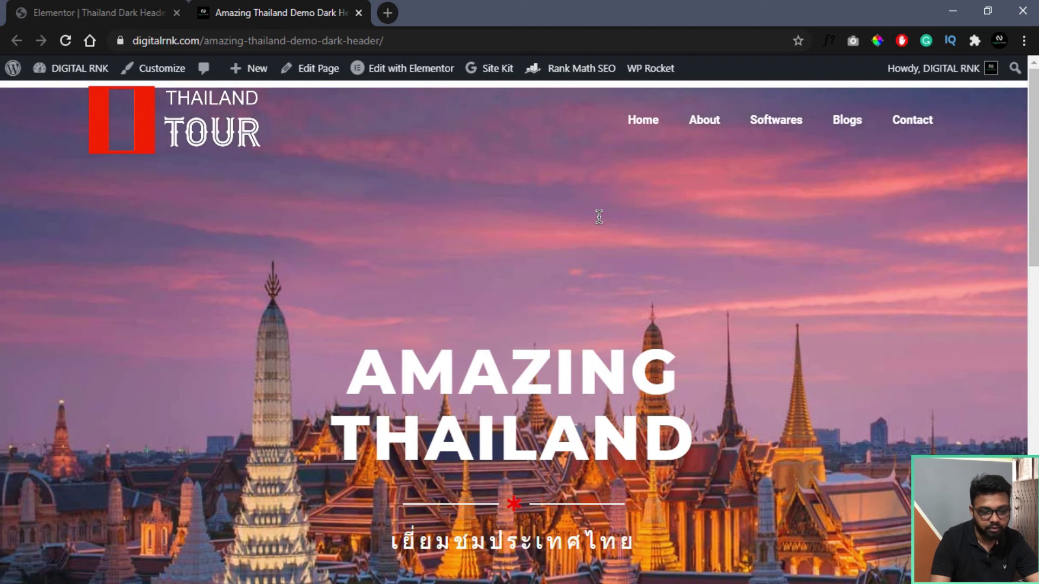
Change the sticky background colour's opacity to 0.7 in the header section's custom CSS and update the template
left_click(140, 3)
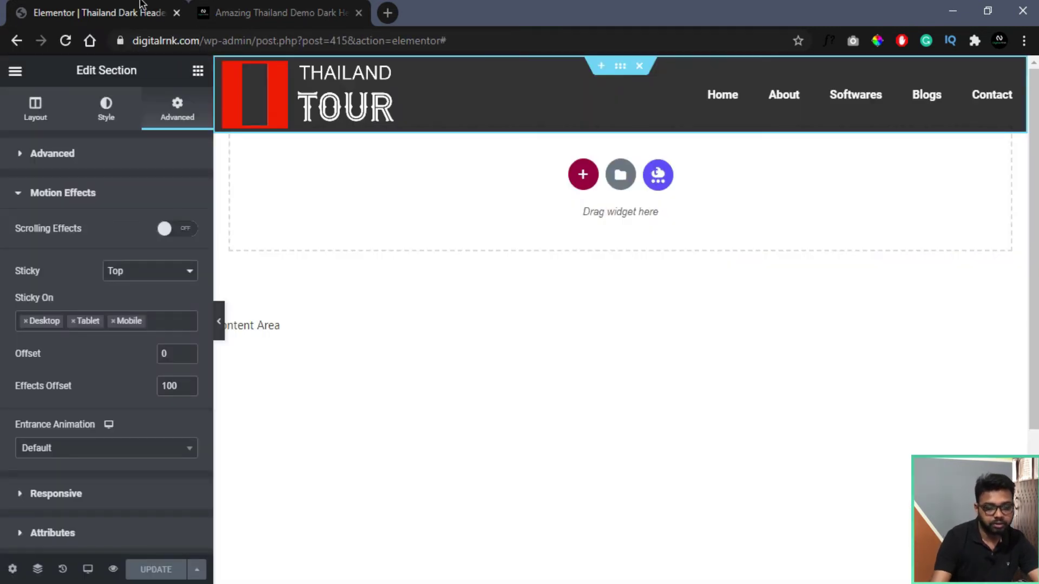
left_click(81, 199)
left_click(80, 312)
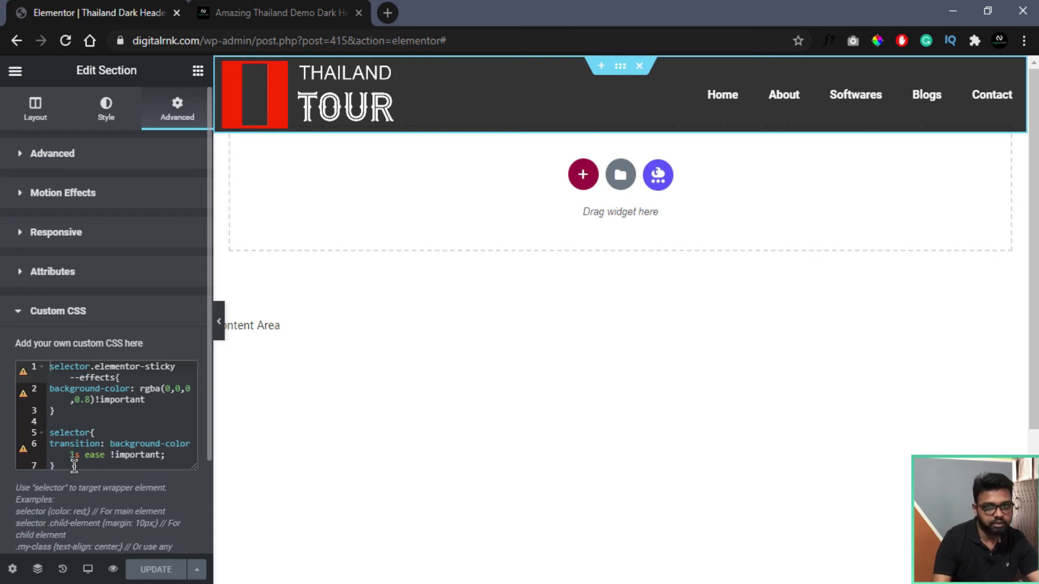
key("BackSpace")
type("7")
left_click(130, 571)
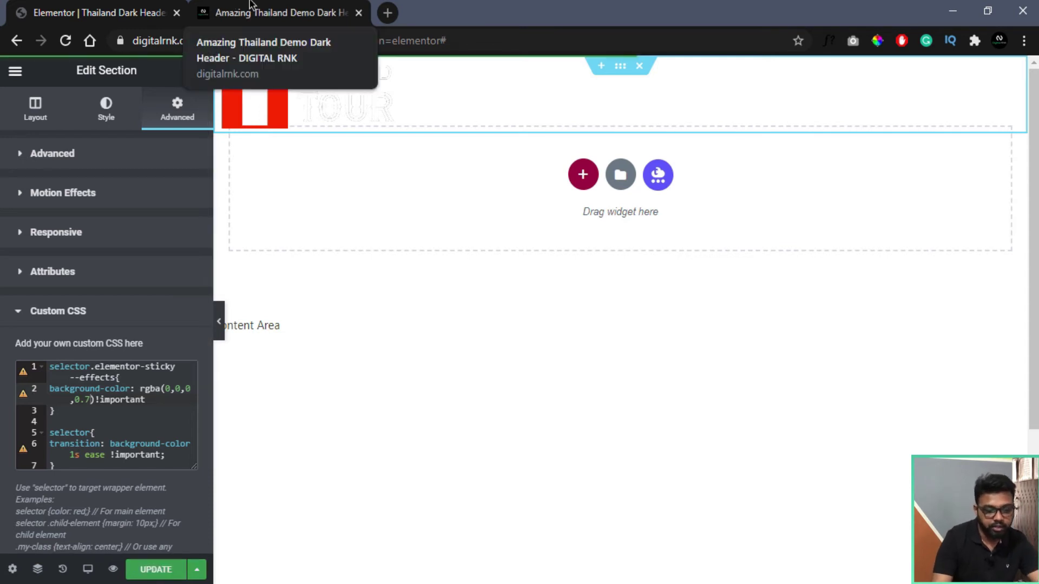
Reload the demo page and examine the more transparent sticky background over the hero image and the lower sections
left_click(250, 12)
left_click(64, 40)
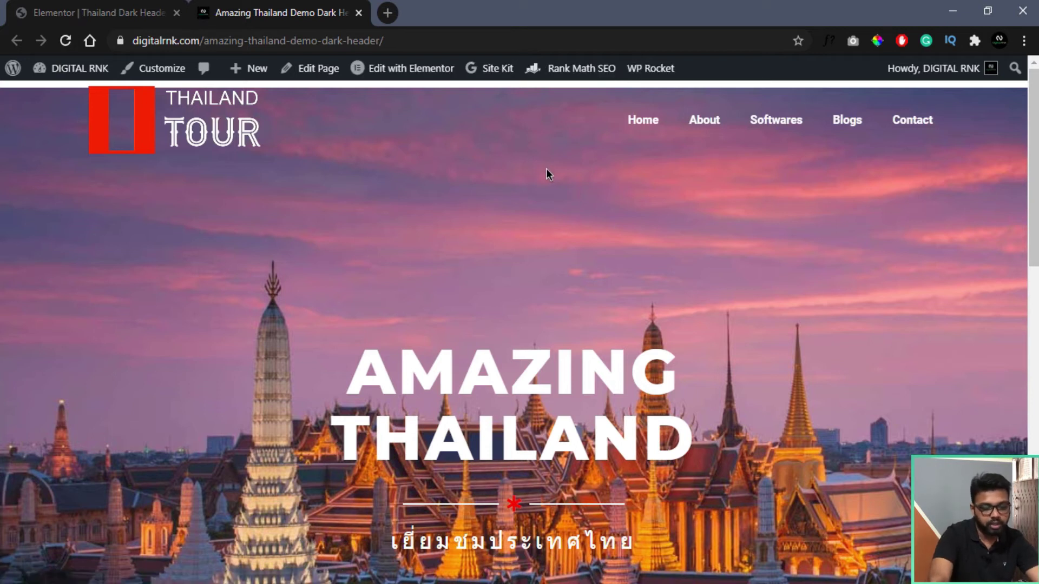
scroll(546, 173, "down", 7)
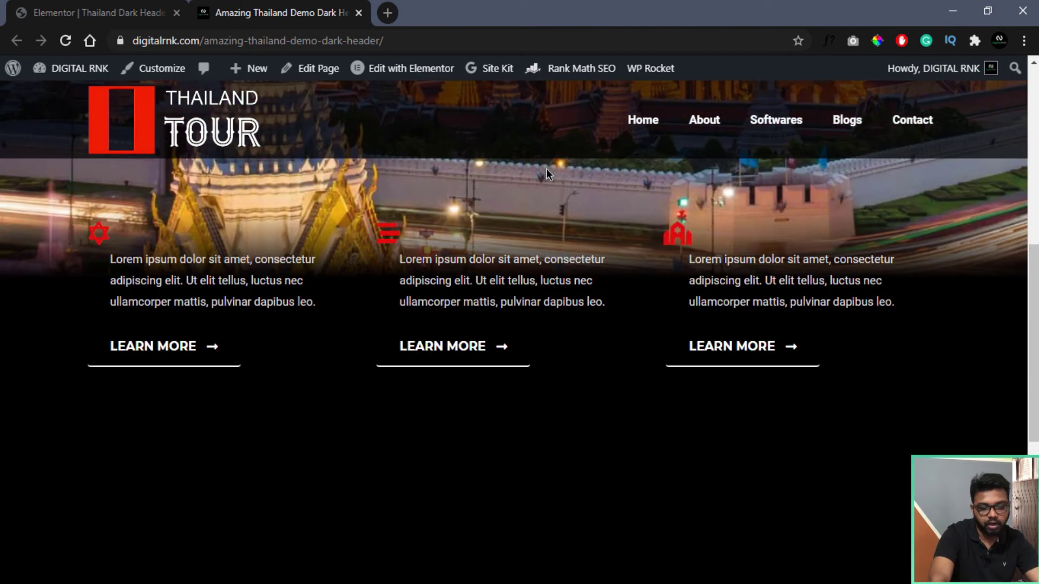
scroll(577, 248, "down", 3)
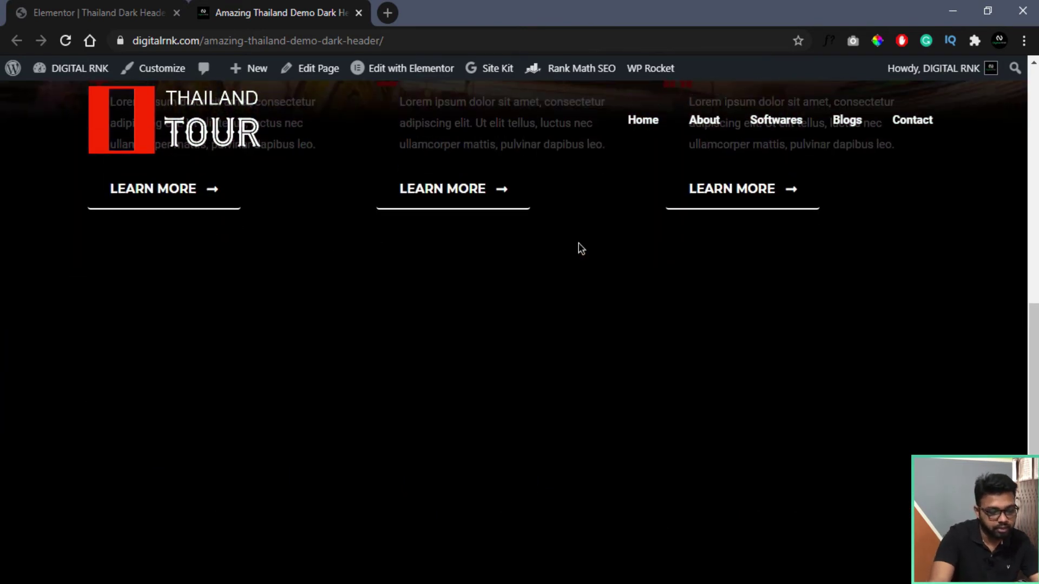
scroll(579, 248, "up", 8)
scroll(390, 211, "down", 3)
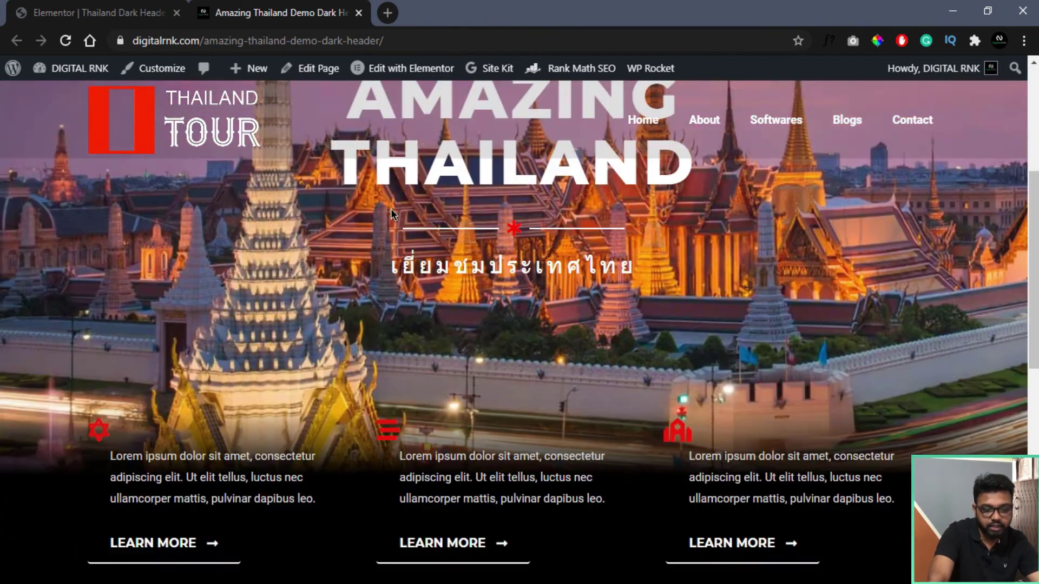
scroll(391, 211, "up", 6)
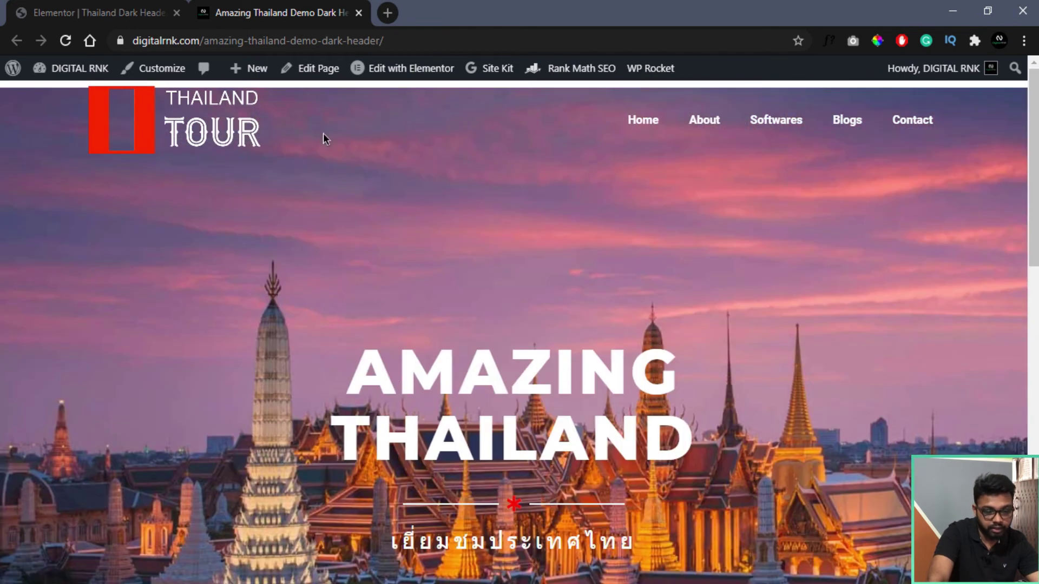
Append the 70px min-height sticky container rule and its 1s min-height transition from Notepad to the header's custom CSS and update the template
left_click(124, 12)
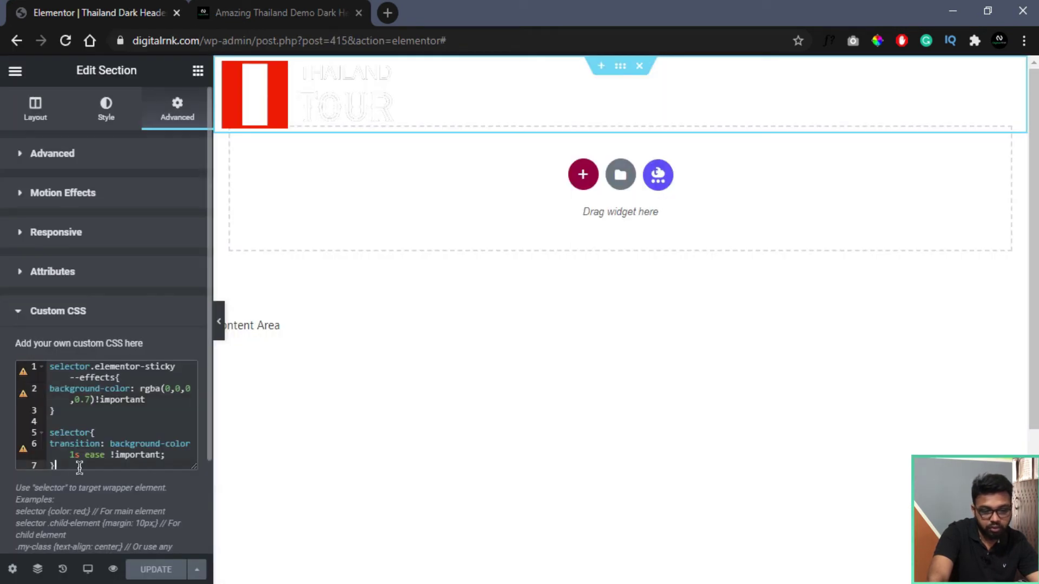
key("Return")
key("Return")
key("alt+Tab")
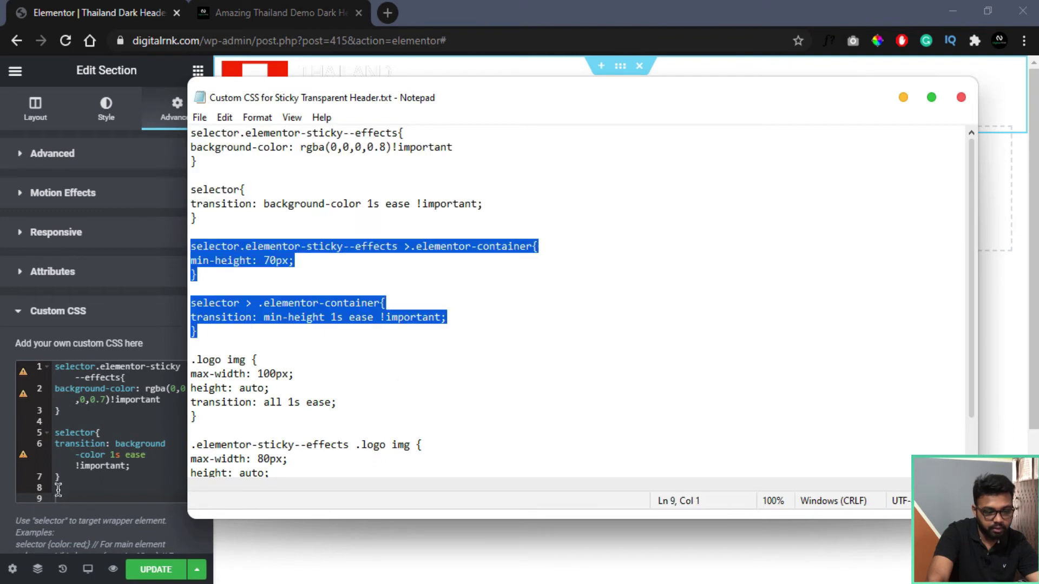
right_click(58, 490)
left_click(179, 364)
scroll(132, 418, "down", 3)
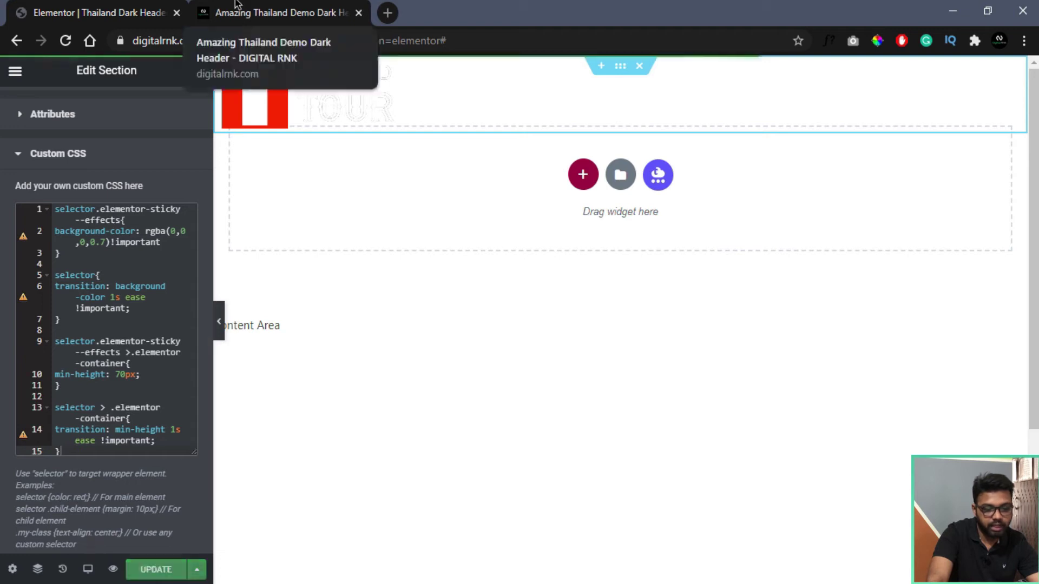
Reload the demo page and examine the header's height change while moving down and back up
left_click(259, 12)
key("F5")
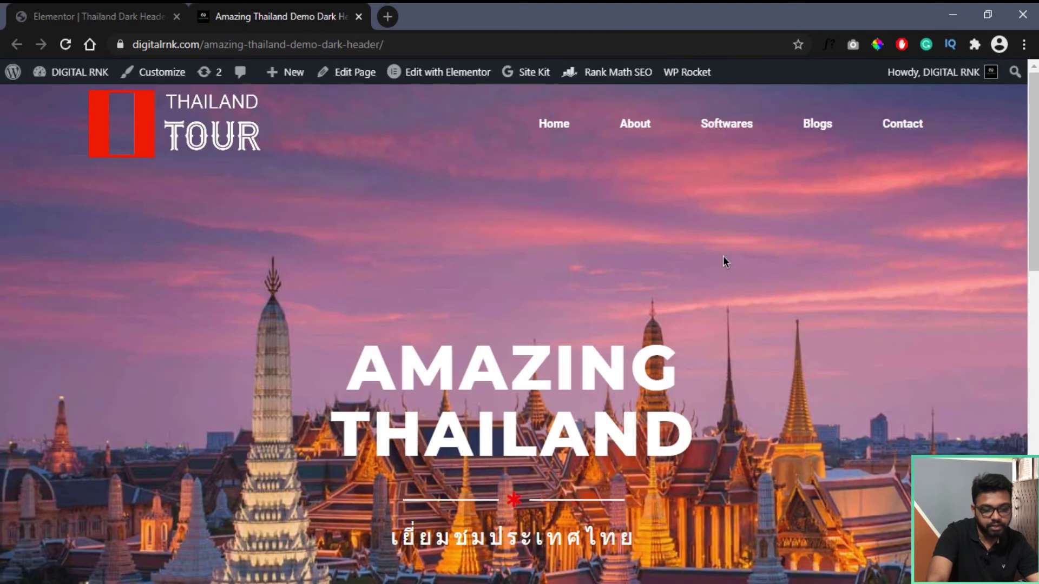
scroll(723, 257, "down", 6)
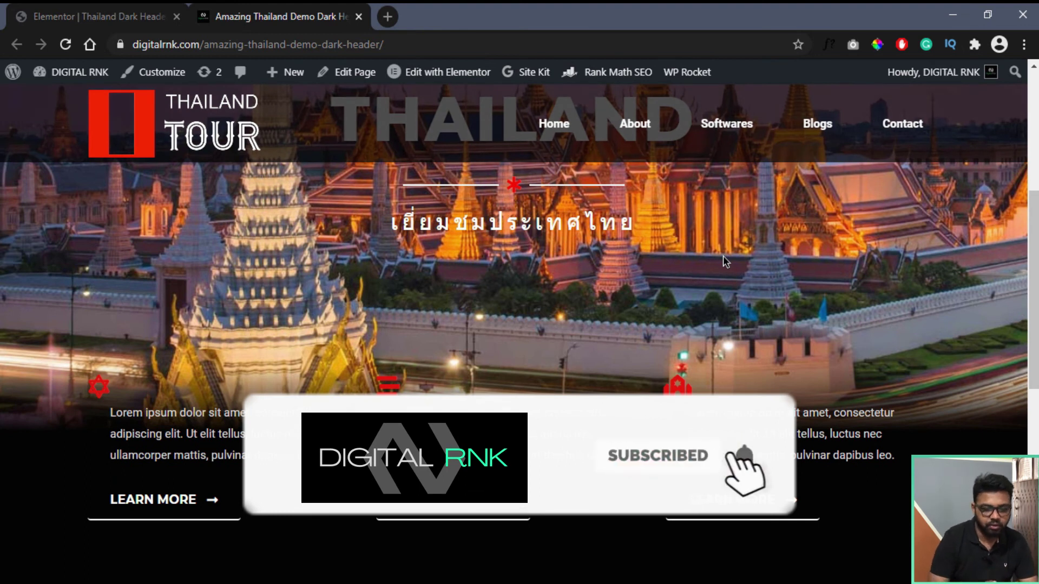
scroll(723, 256, "up", 3)
scroll(723, 256, "up", 3)
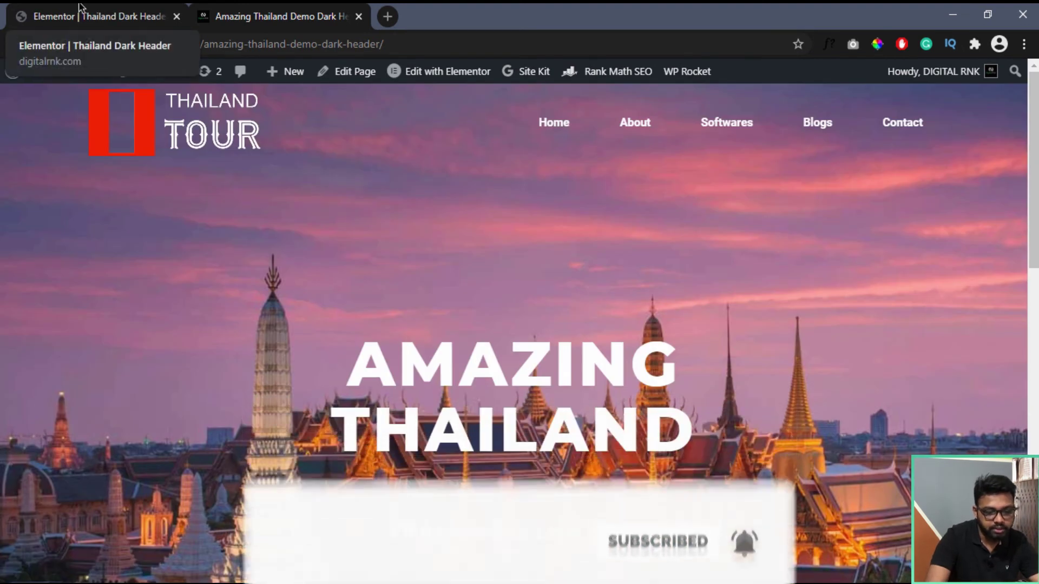
Copy the logo image rules with max-widths of 140px and 120px from the Notepad CSS file
left_click(81, 14)
key("alt+Tab")
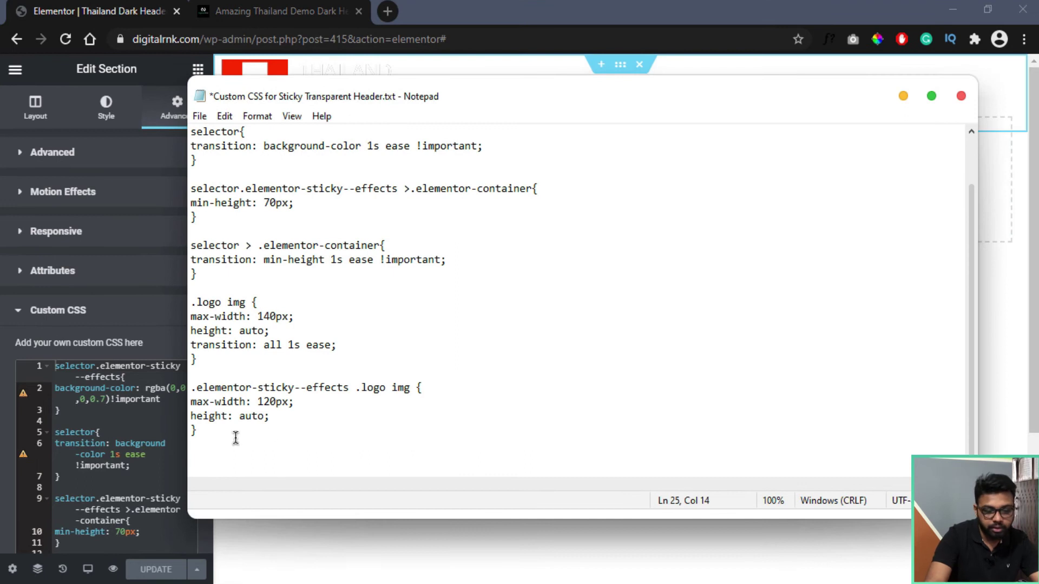
left_click_drag(234, 433, 184, 304)
right_click(202, 307)
left_click(239, 358)
Paste the copied logo rules at the end of the header section's custom CSS and update the template
key("alt+Tab")
scroll(108, 379, "down", 3)
left_click(69, 471)
key("ctrl+v")
scroll(130, 362, "down", 3)
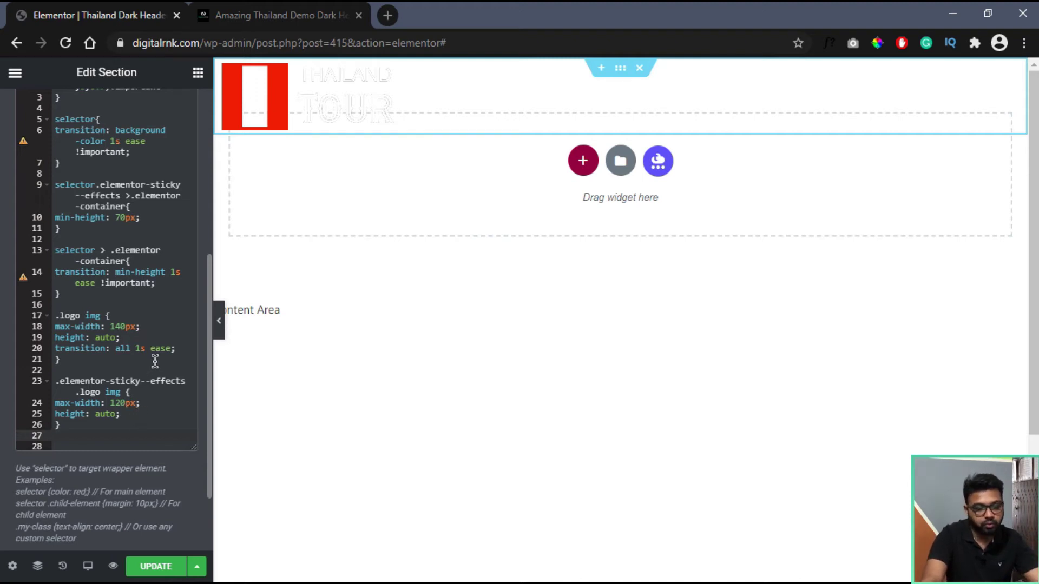
left_click(154, 568)
Reload the demo page and examine how the logo behaves in the sticky header further down the page
key("ctrl+Tab")
key("F5")
scroll(487, 342, "down", 3)
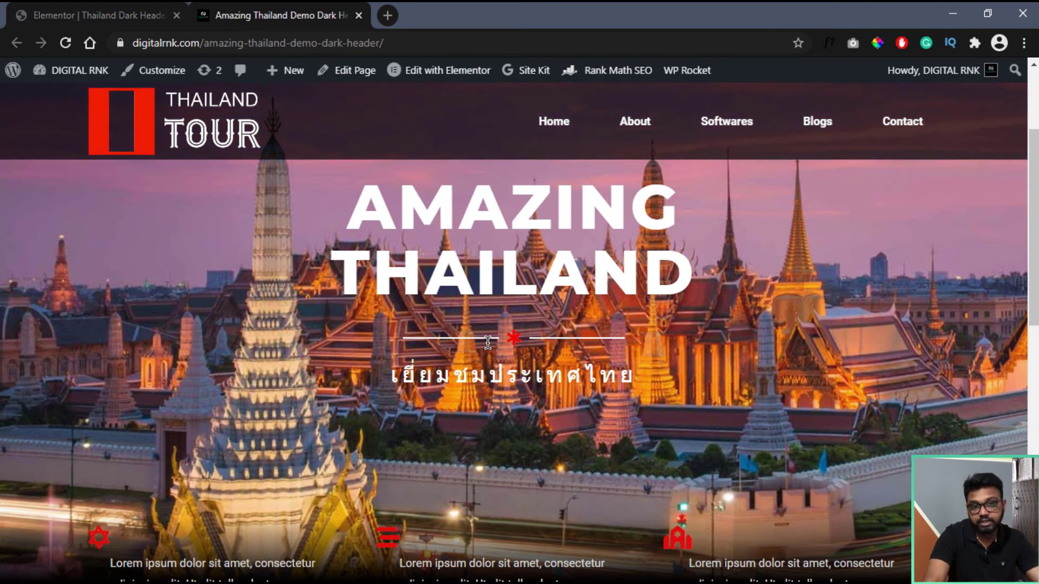
Assign the CSS class "logo" to the header's logo image and update the template
scroll(487, 346, "up", 3)
left_click(97, 15)
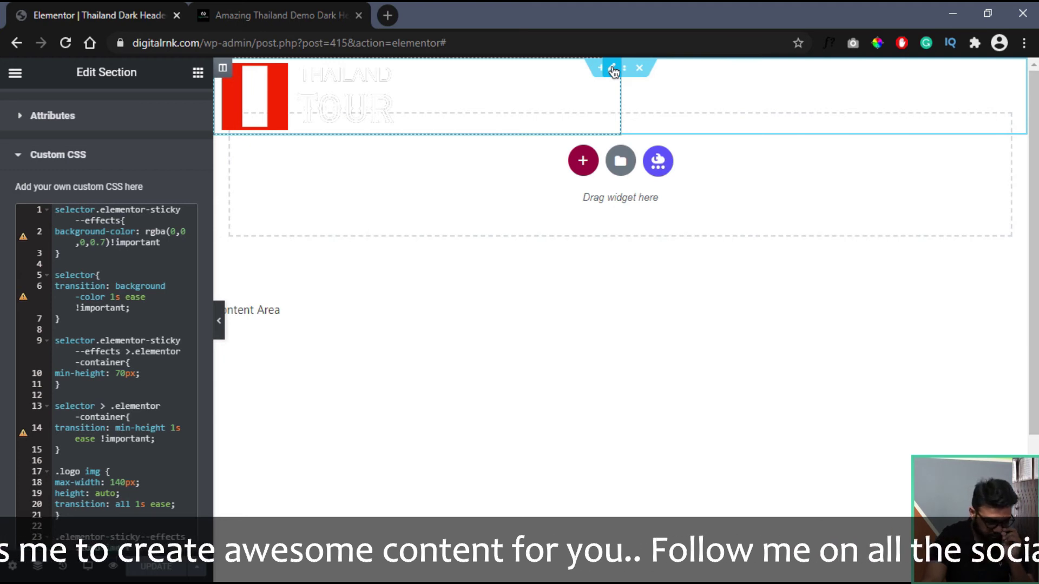
left_click(611, 86)
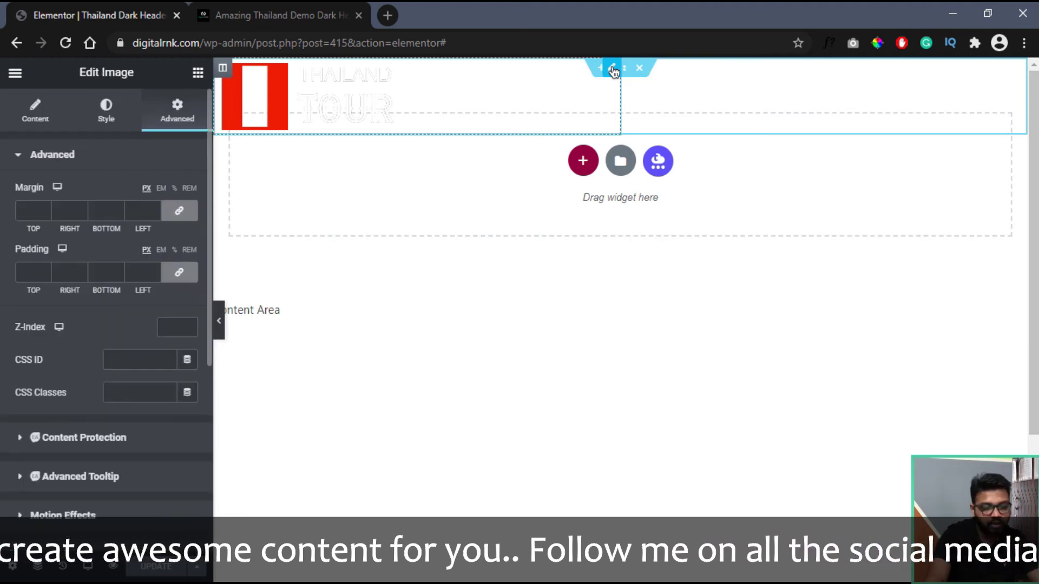
left_click(92, 157)
left_click(93, 159)
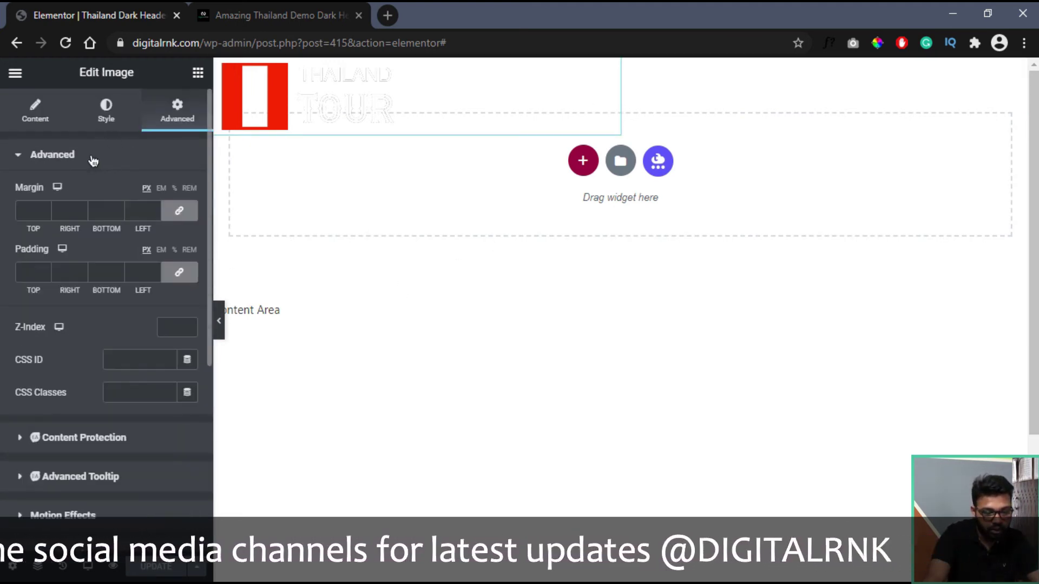
left_click(128, 401)
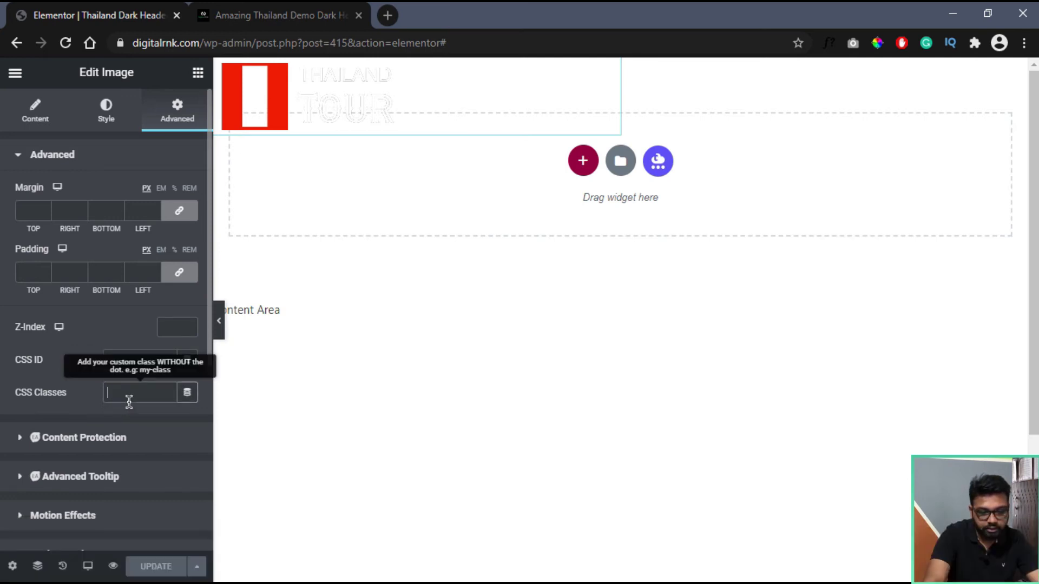
type("logo")
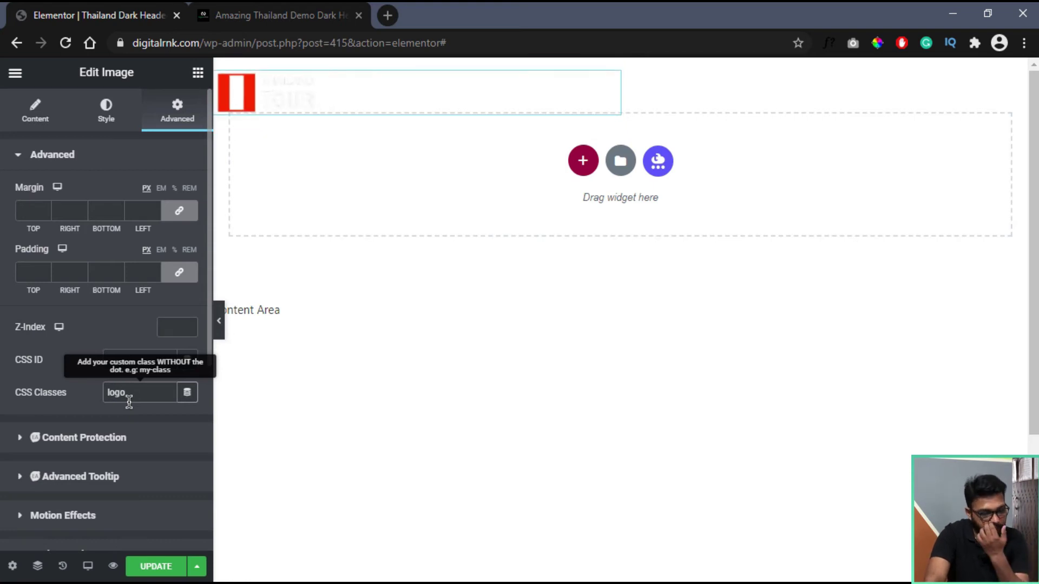
left_click(157, 569)
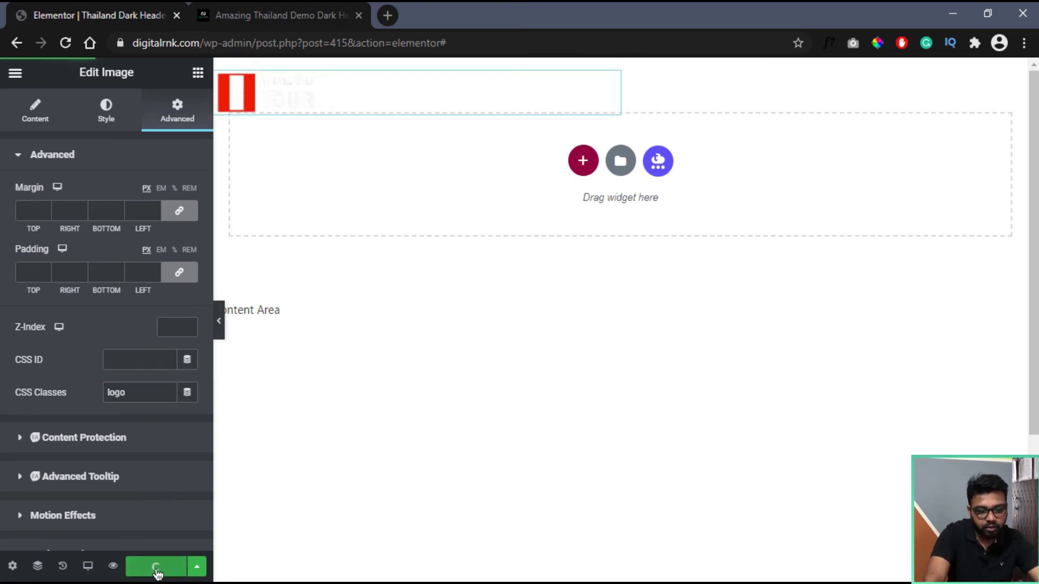
Reload the demo page and examine the logo's size change while moving down and back up the page
left_click(268, 15)
left_click(65, 43)
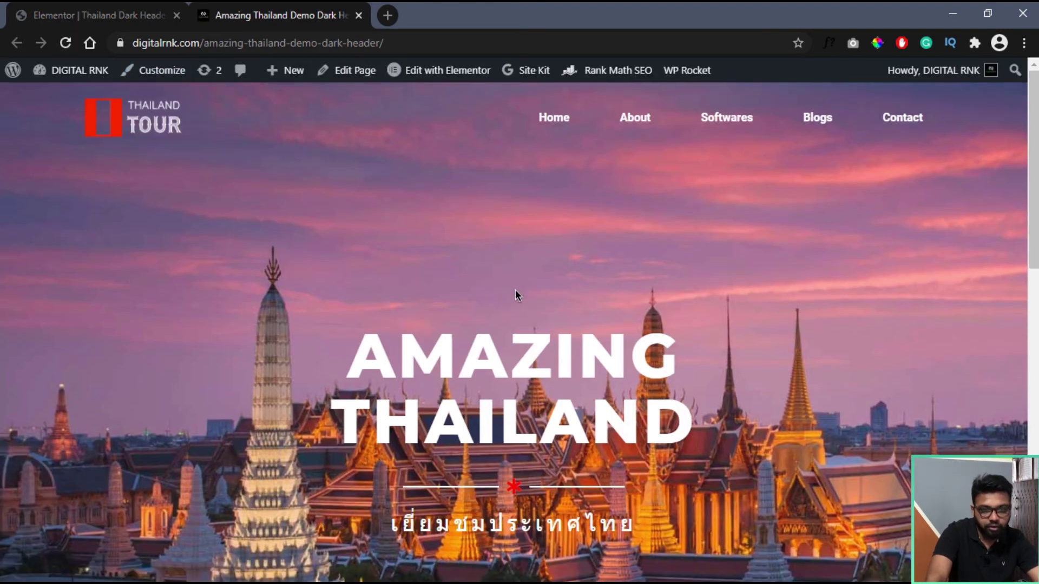
scroll(515, 290, "down", 5)
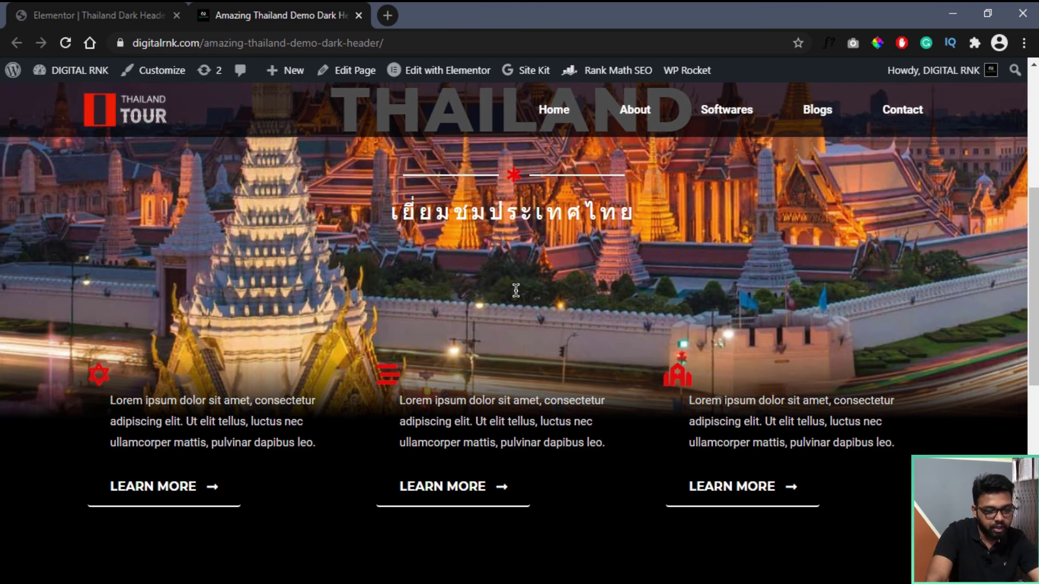
scroll(516, 290, "up", 5)
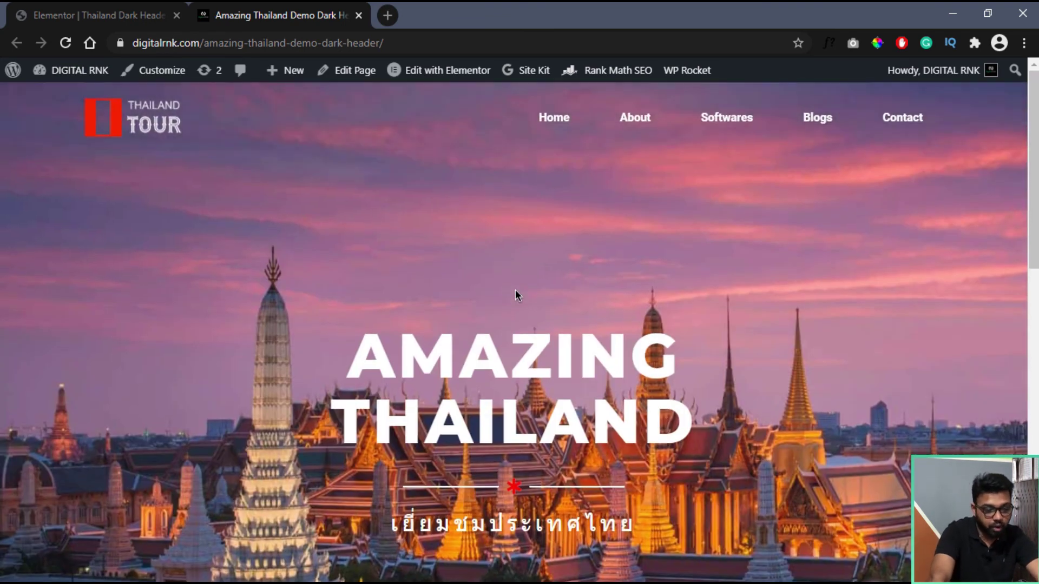
scroll(515, 294, "down", 5)
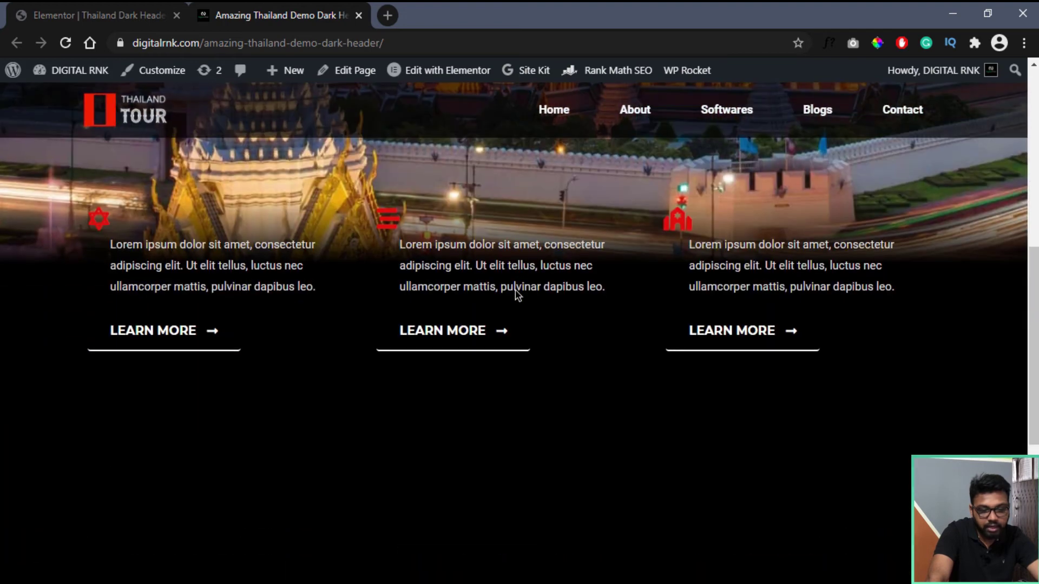
scroll(516, 291, "up", 5)
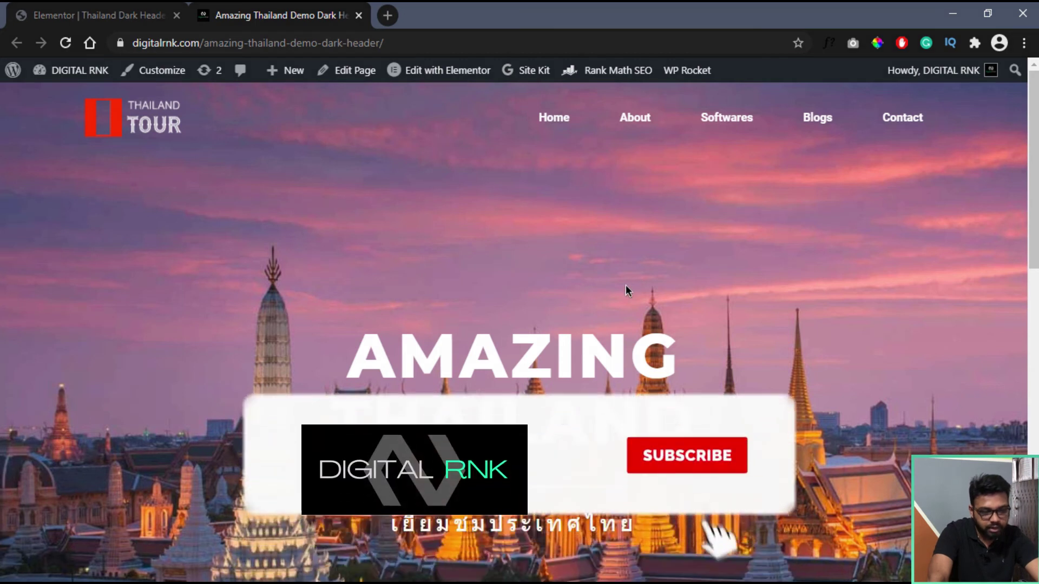
Switch the header template to the mobile preview and set the logo column's width to 50%
left_click(138, 10)
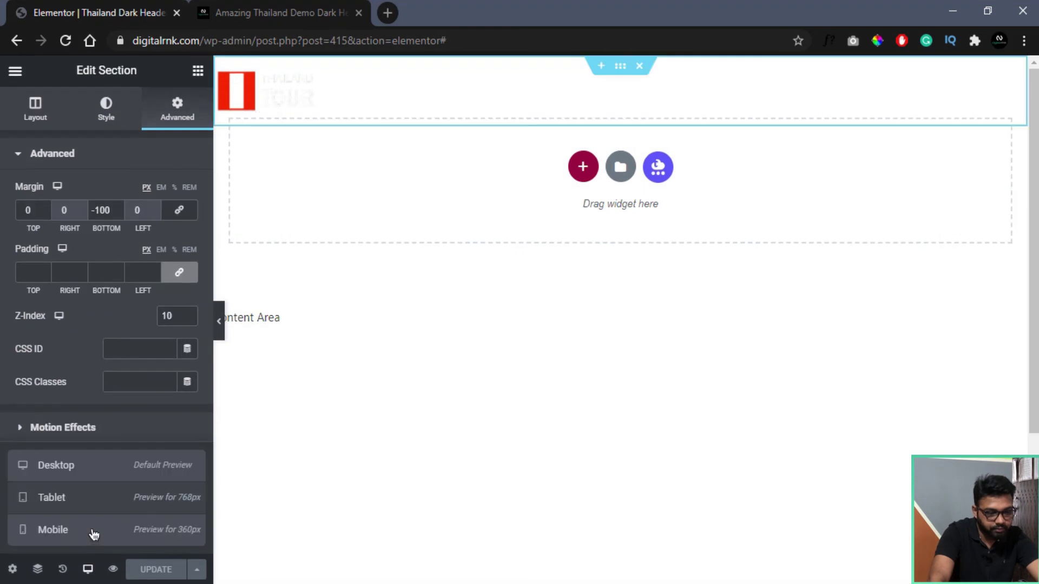
left_click(93, 533)
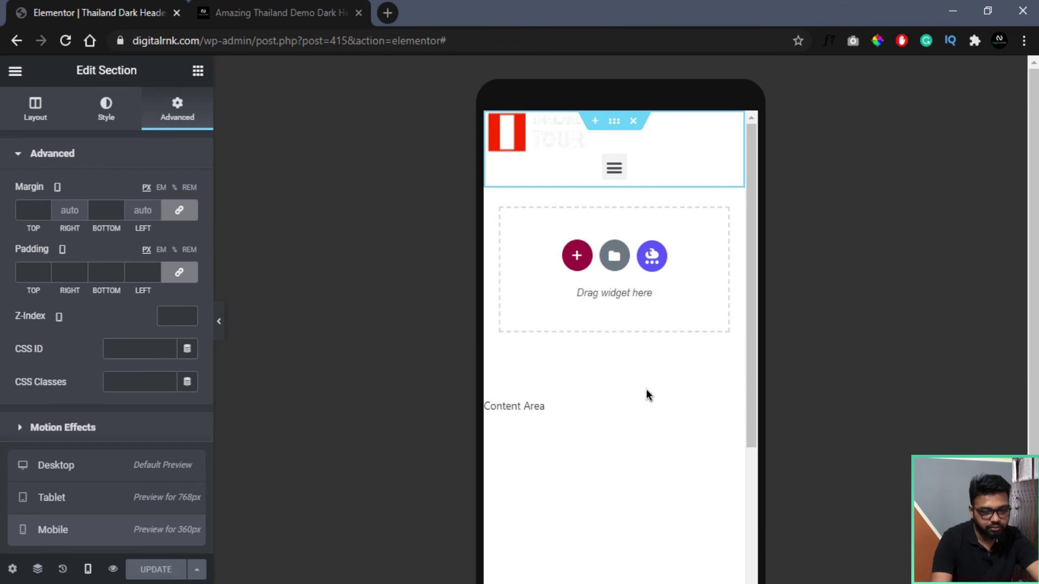
scroll(645, 389, "down", 3)
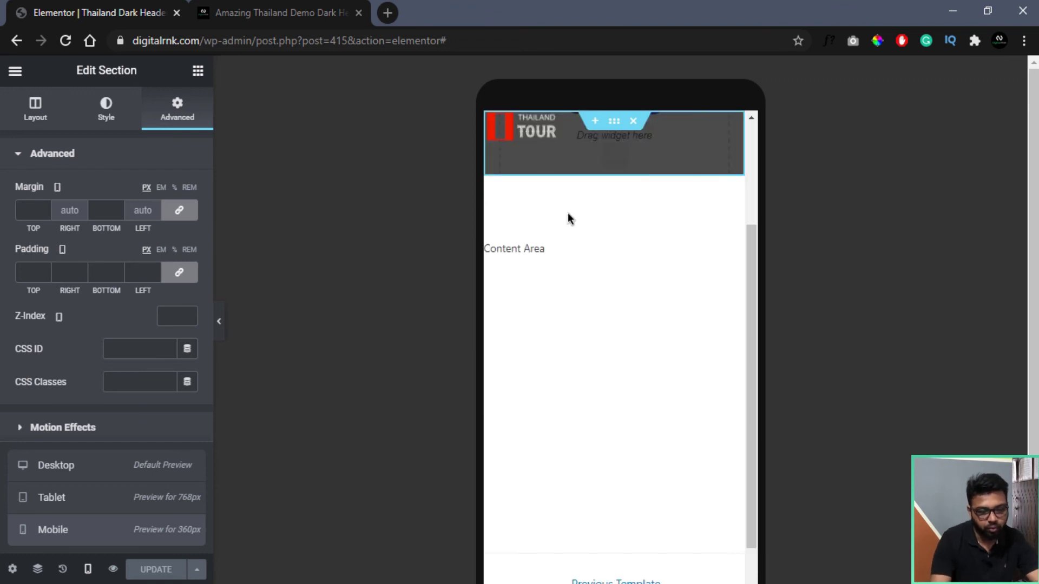
left_click(493, 121)
left_click(169, 192)
type("50")
Set the navigation menu column's mobile width to 50%
left_click(493, 152)
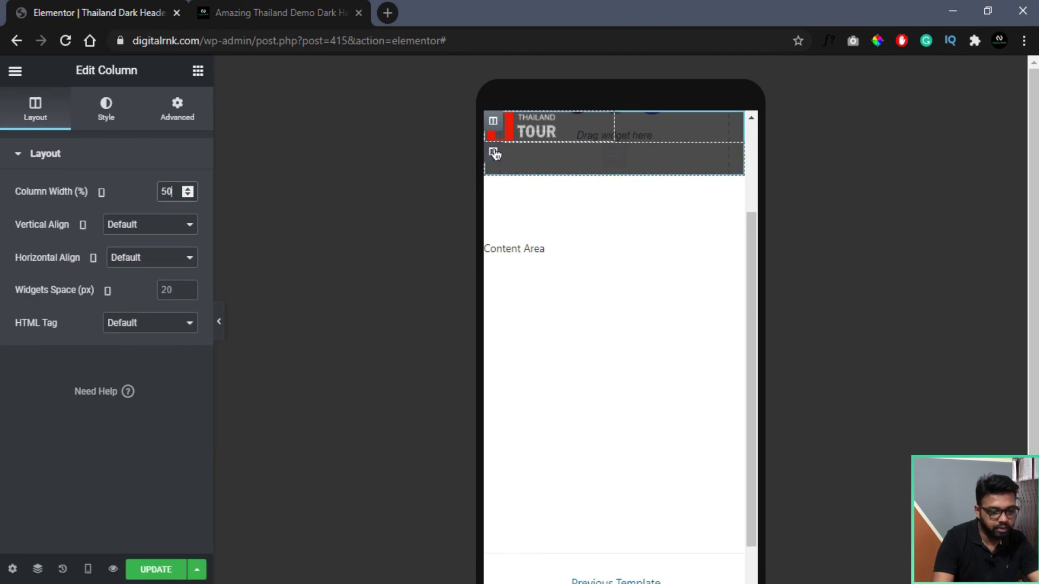
left_click(177, 108)
left_click(35, 108)
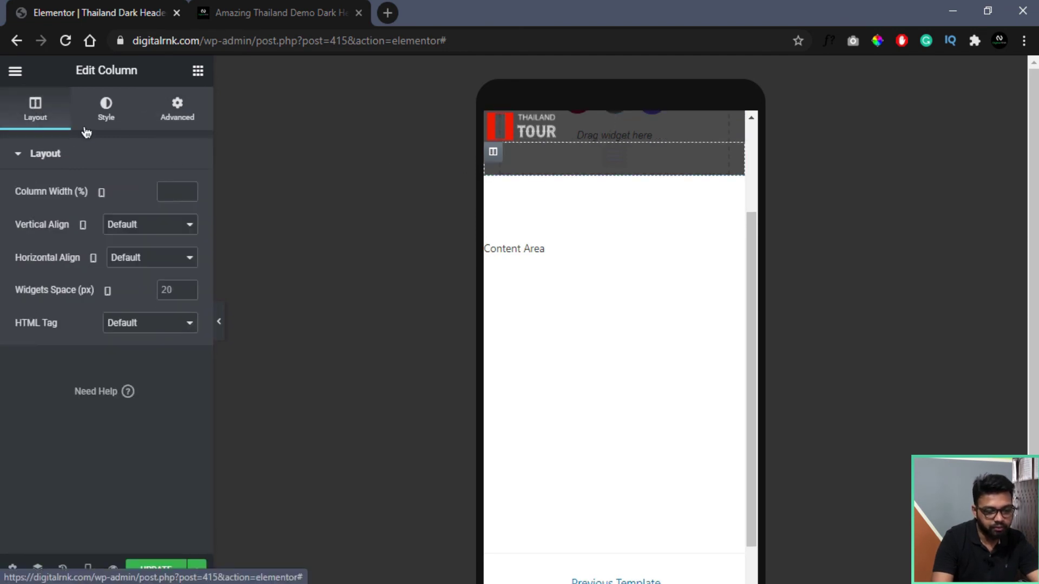
left_click(170, 189)
type("50")
Give the nav menu's toggle button a fully transparent background (#02010100) and a white icon color
mouse_move(715, 142)
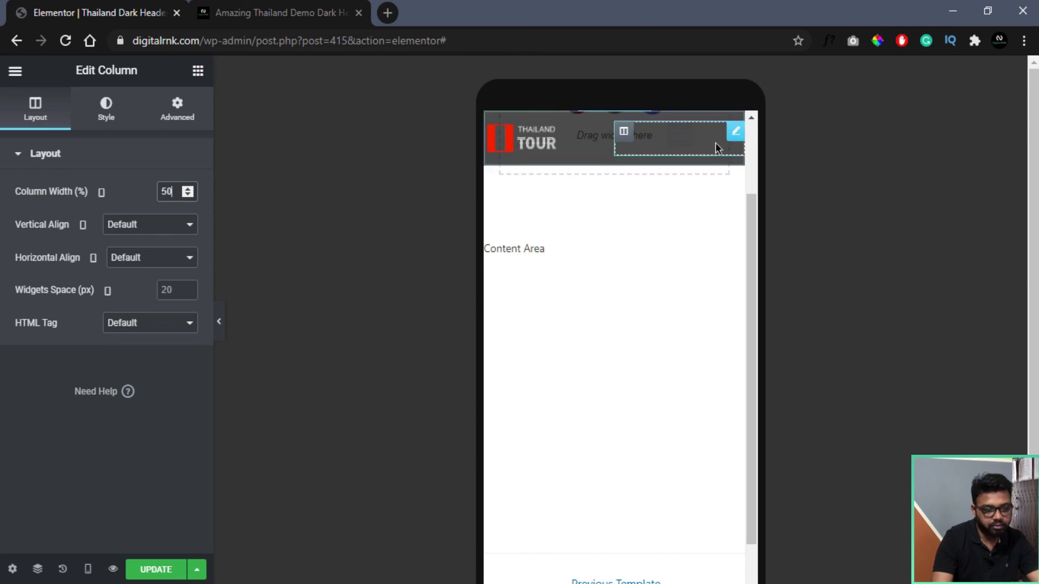
left_click(737, 132)
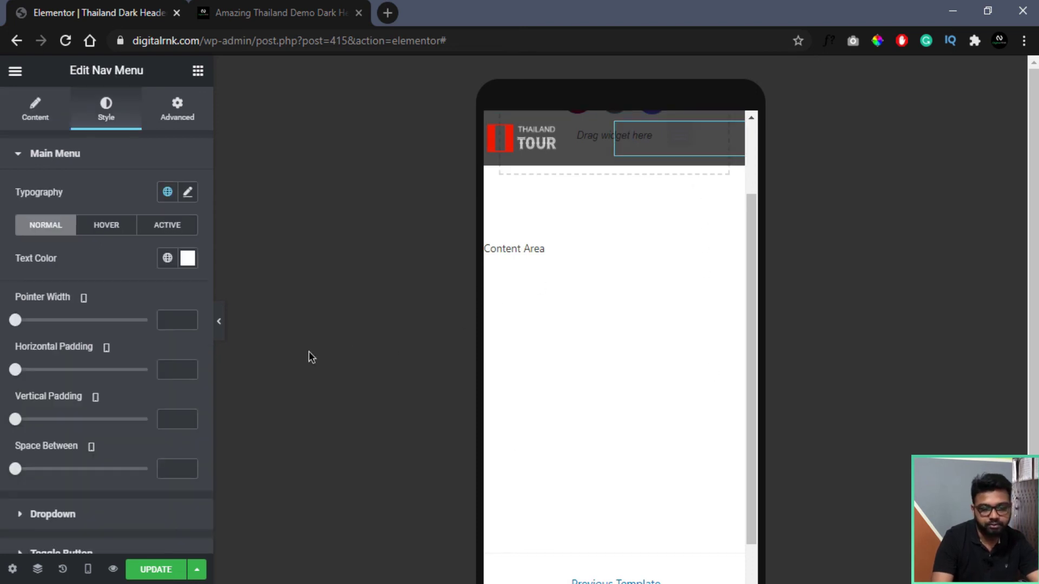
scroll(105, 282, "down", 2)
left_click(81, 447)
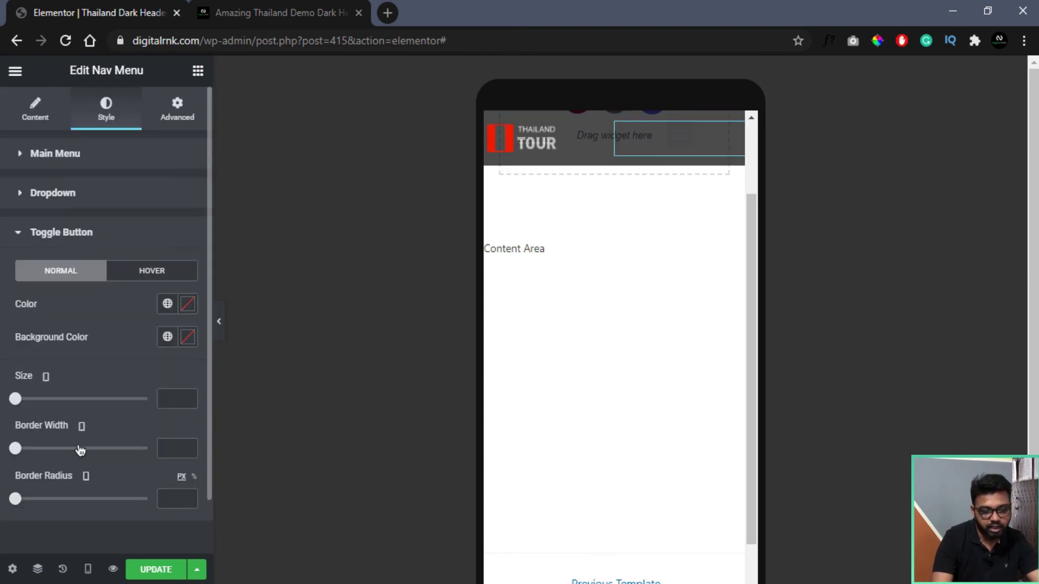
left_click(187, 336)
left_click_drag(283, 275, 52, 283)
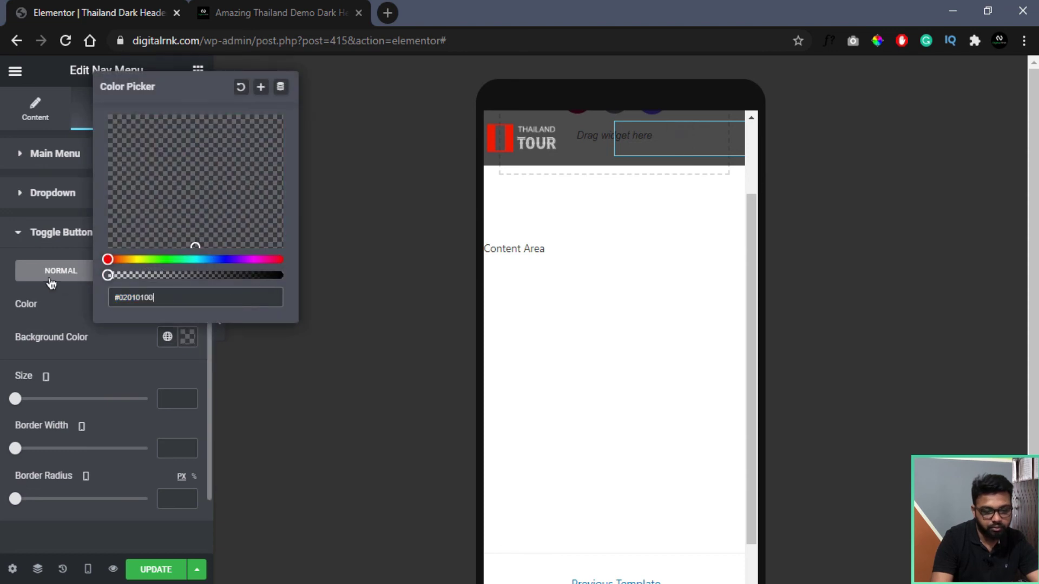
left_click(95, 334)
left_click(187, 303)
left_click(112, 363)
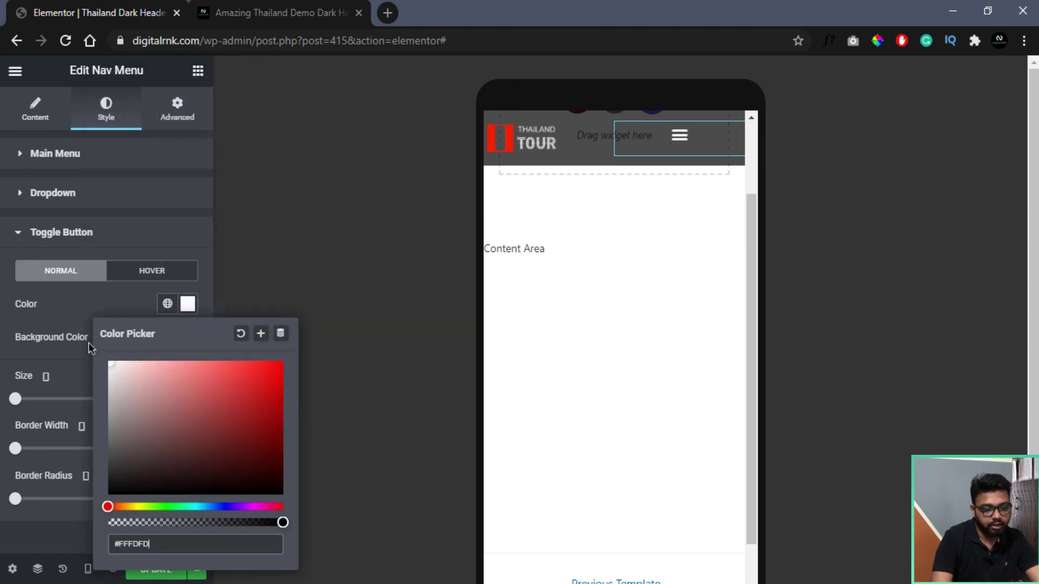
left_click_drag(91, 348, 67, 336)
left_click(78, 314)
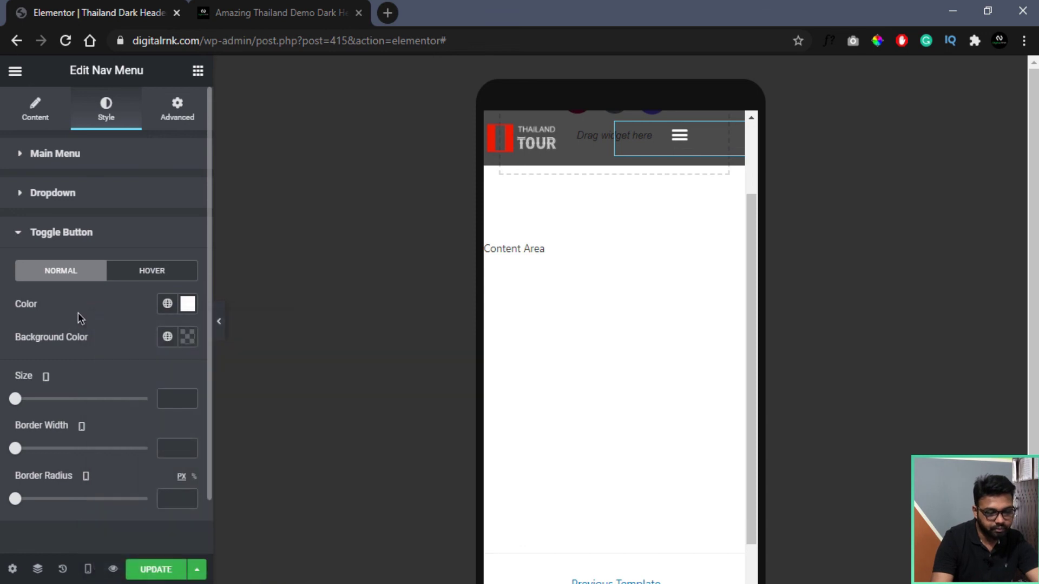
Set the nav menu's mobile toggle button alignment to right
left_click(84, 233)
left_click(31, 113)
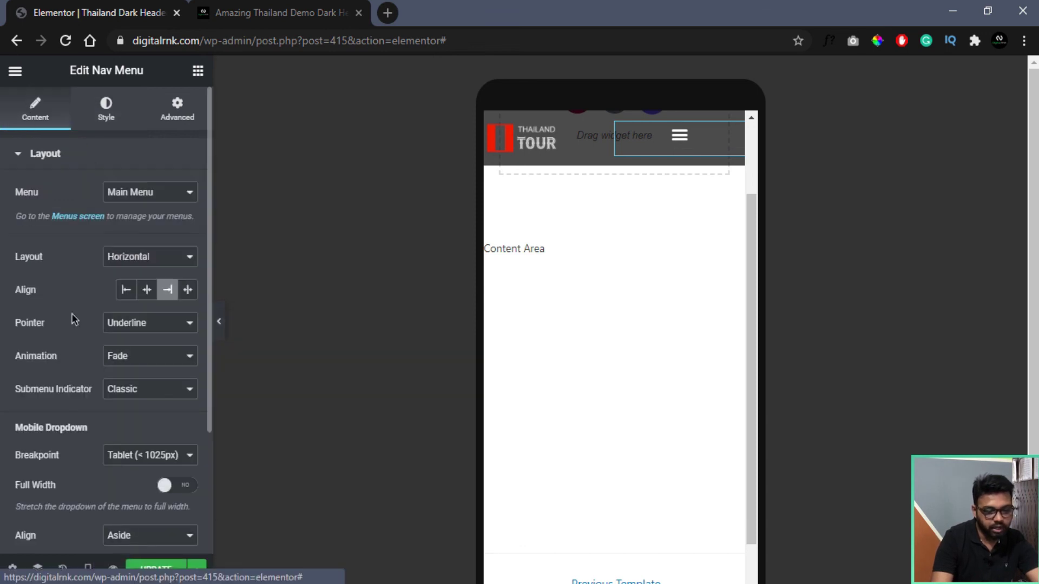
scroll(173, 324, "down", 2)
left_click(188, 439)
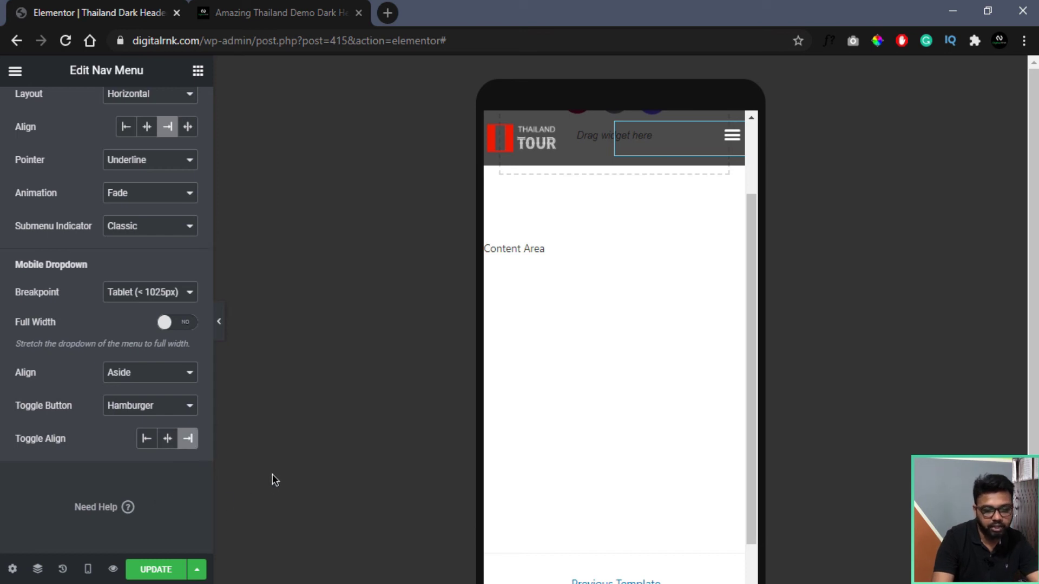
scroll(108, 324, "up", 3)
left_click(177, 108)
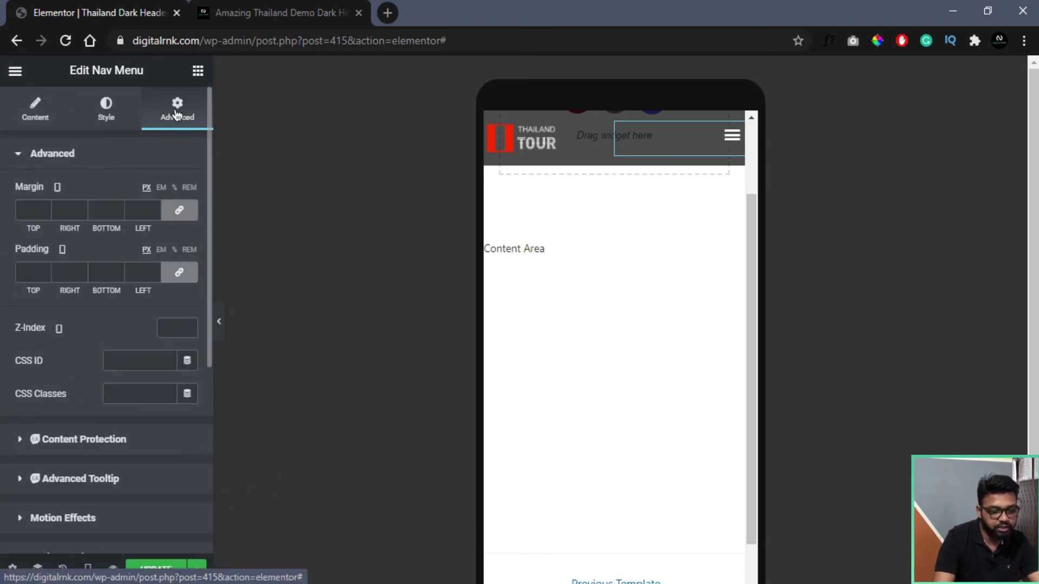
left_click(176, 271)
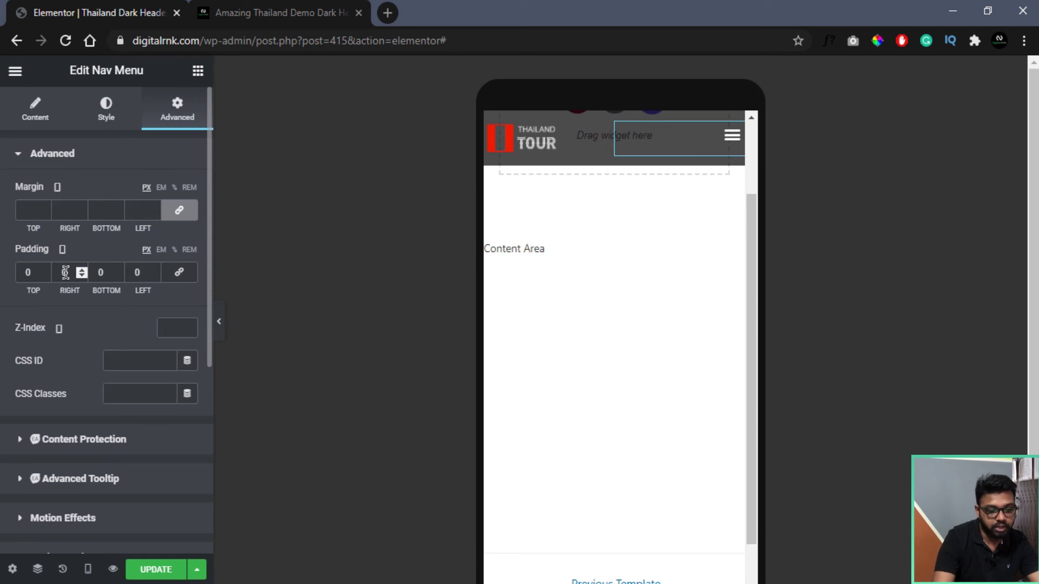
type("10")
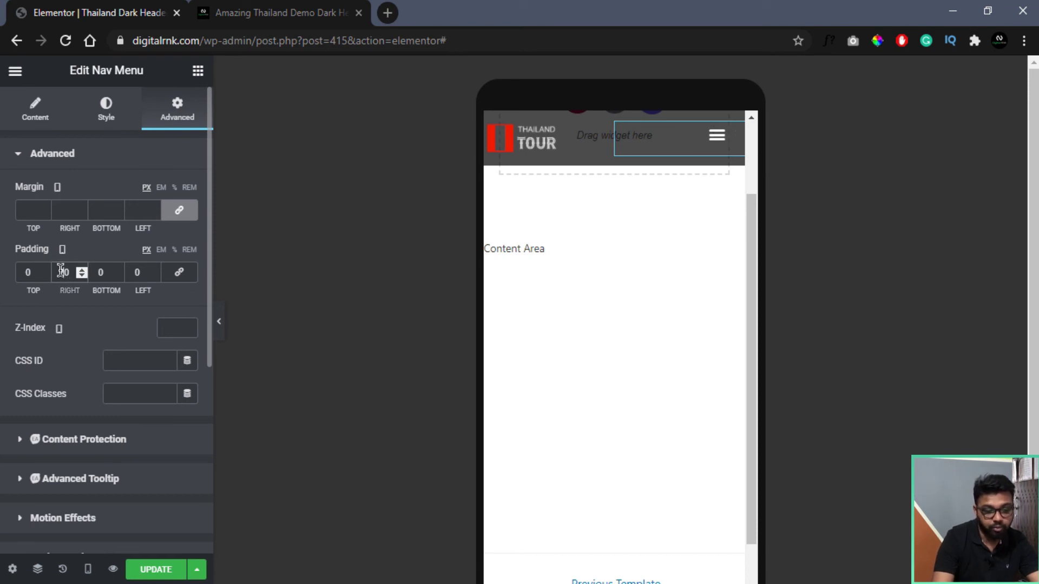
key("Tab")
key("Tab")
type("20")
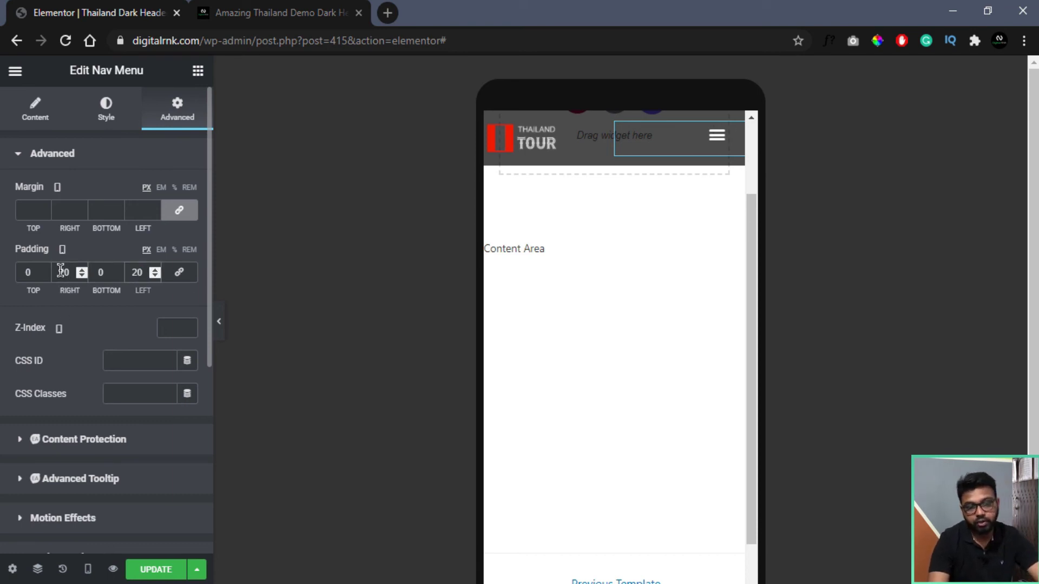
key("ctrl+z")
key("ctrl+z")
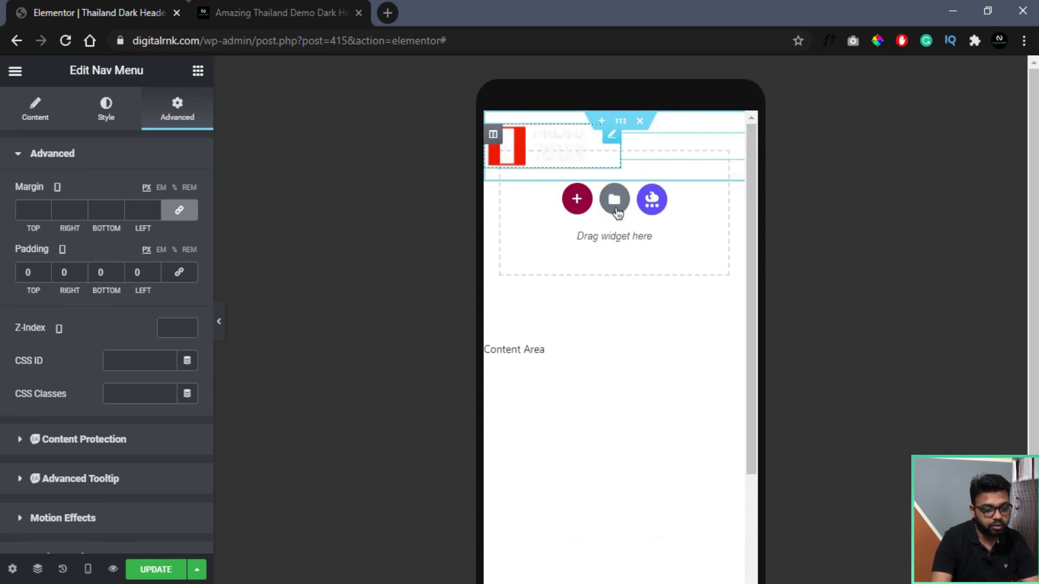
Set the header section's mobile padding to 20 px on the right and left, with 0 at top and bottom
left_click(620, 122)
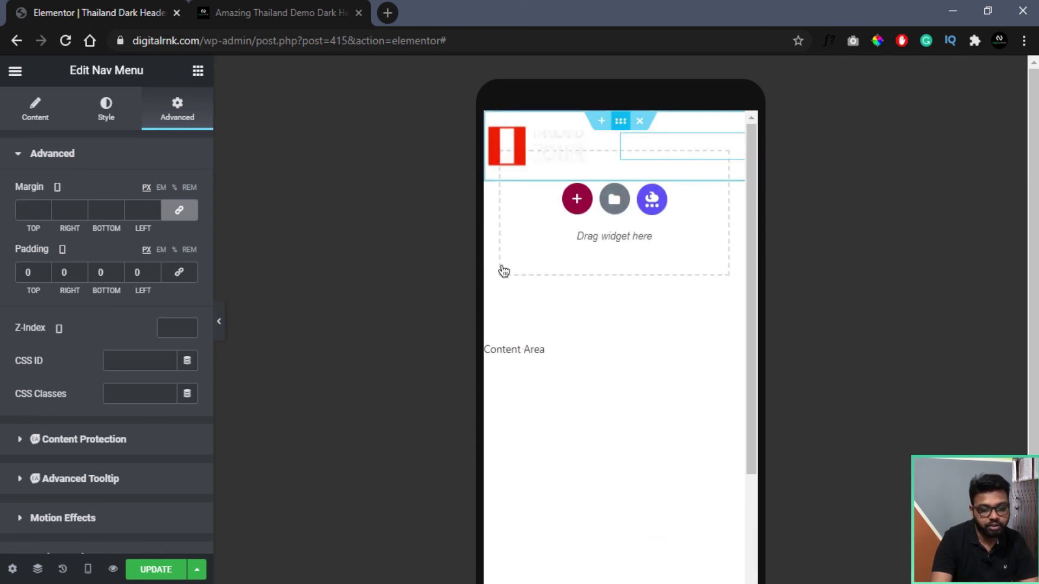
left_click(187, 116)
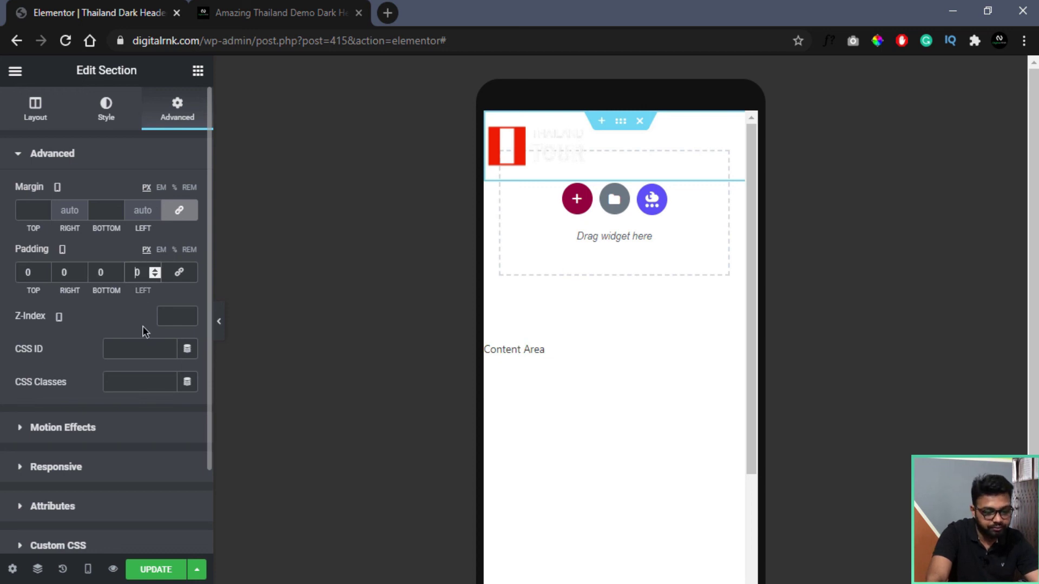
type("2")
key("shift+Tab")
key("shift+Tab")
type("20")
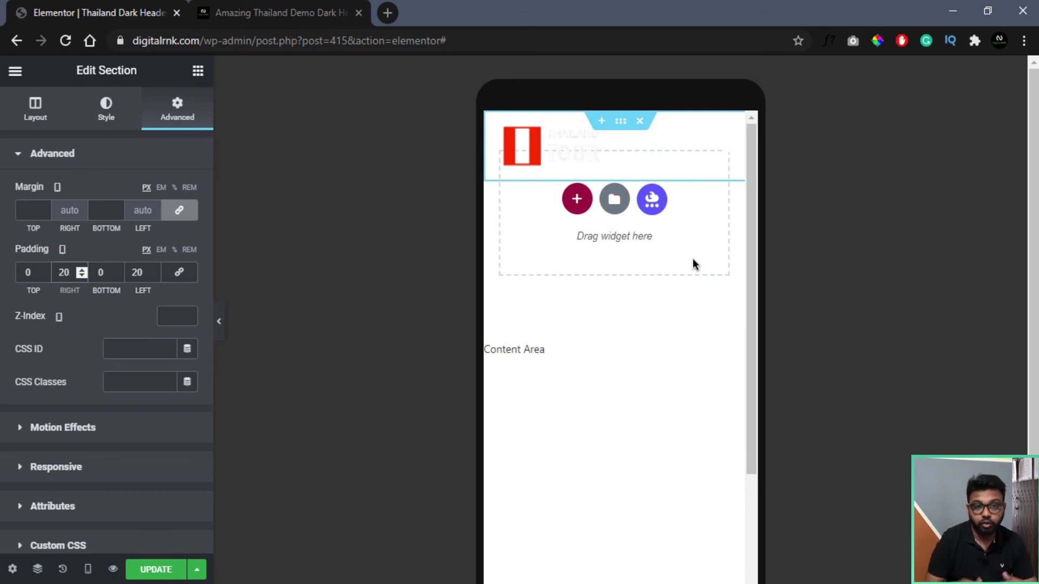
Examine the sticky header with its dropdown menu open in the mobile preview, and return to the desktop preview
scroll(689, 259, "down", 3)
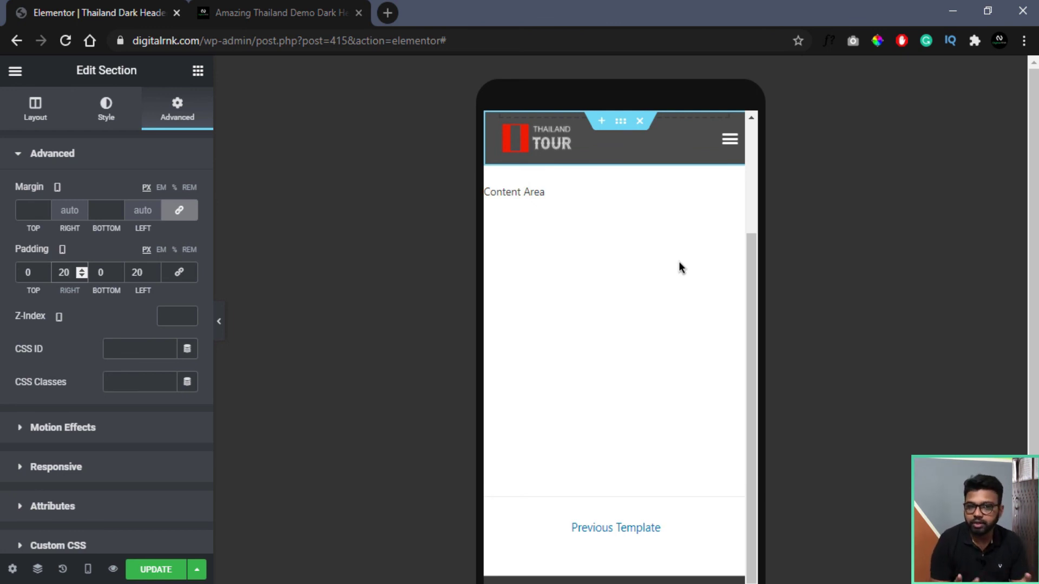
left_click(726, 153)
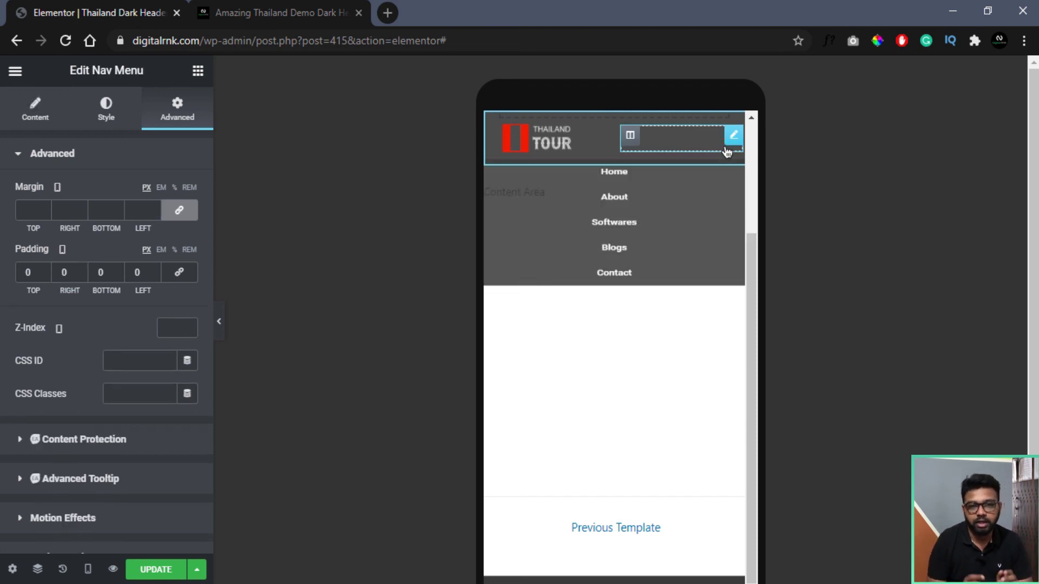
left_click(88, 570)
left_click(55, 466)
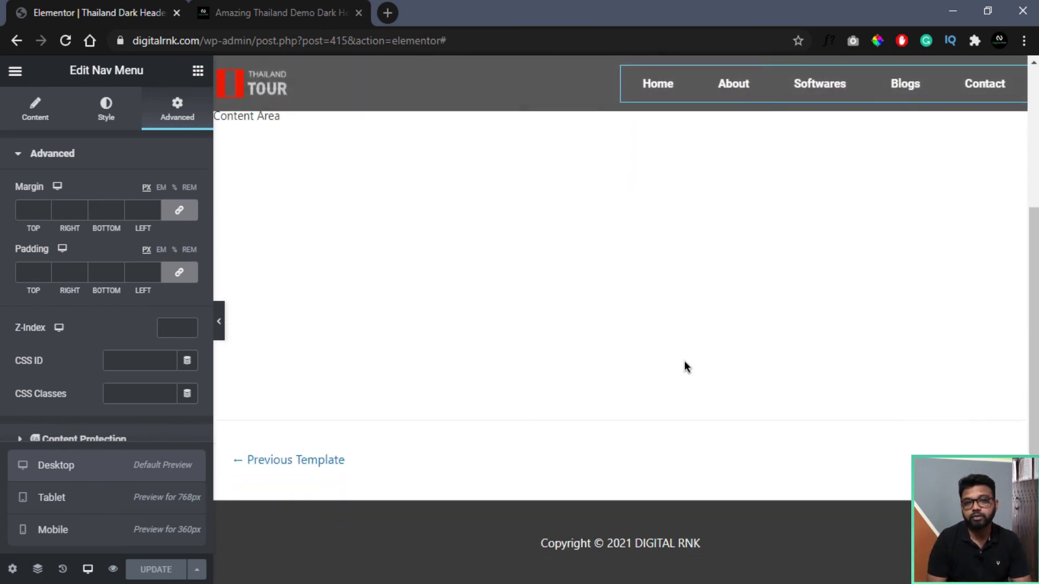
Reload the Amazing Thailand demo page and examine the finished sticky header further down the page
left_click(238, 13)
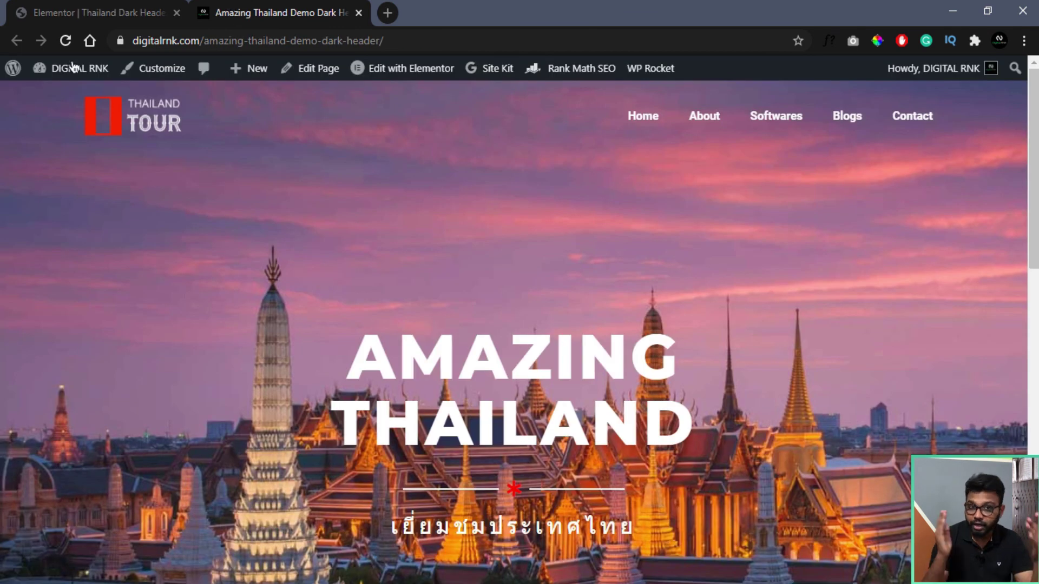
left_click(65, 41)
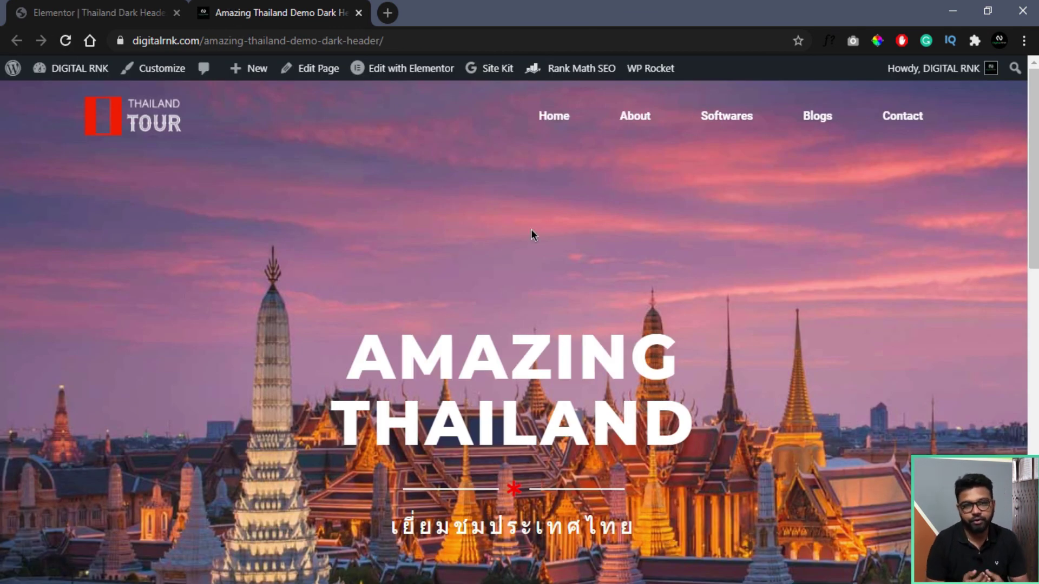
scroll(531, 235, "down", 6)
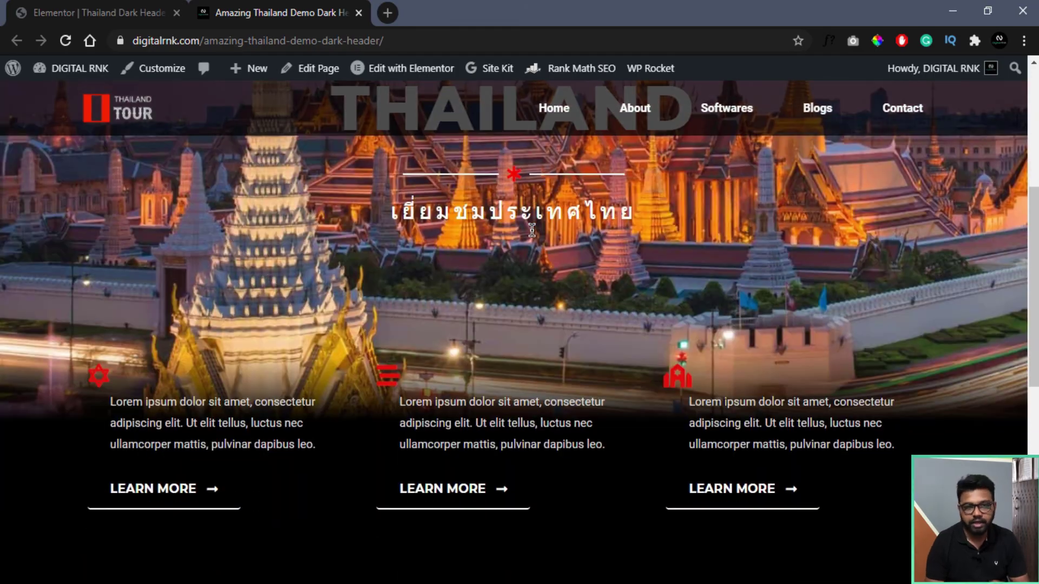
scroll(531, 229, "down", 3)
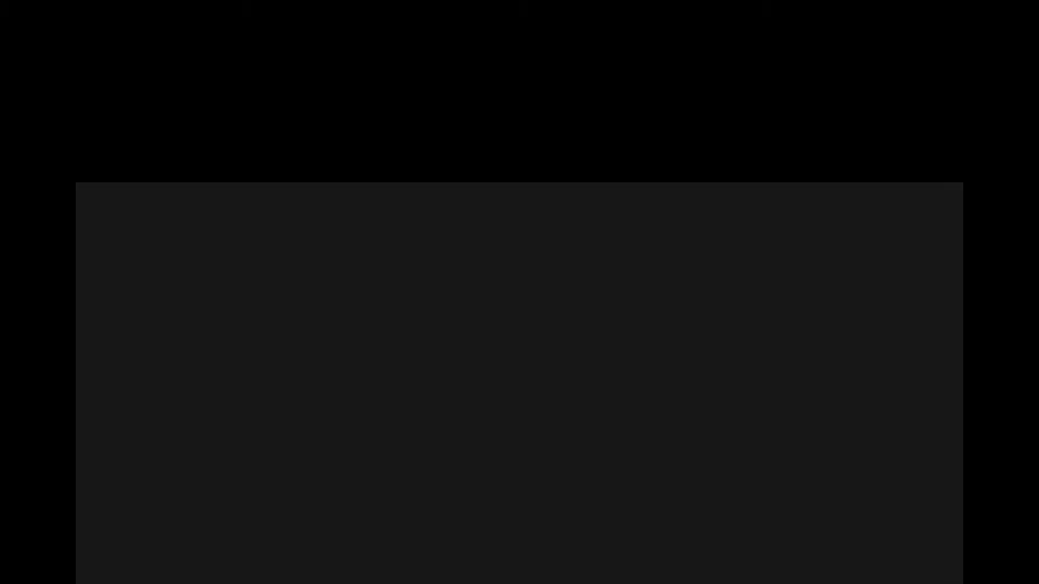